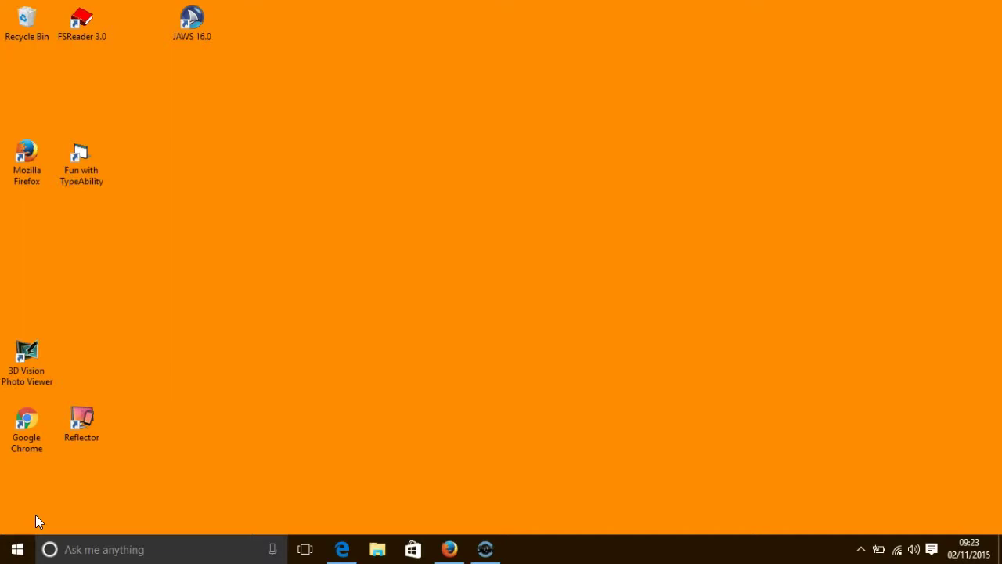
Start Magnifier from the Ease of Access Centre and clear the open windows off the desktop
key("super+u")
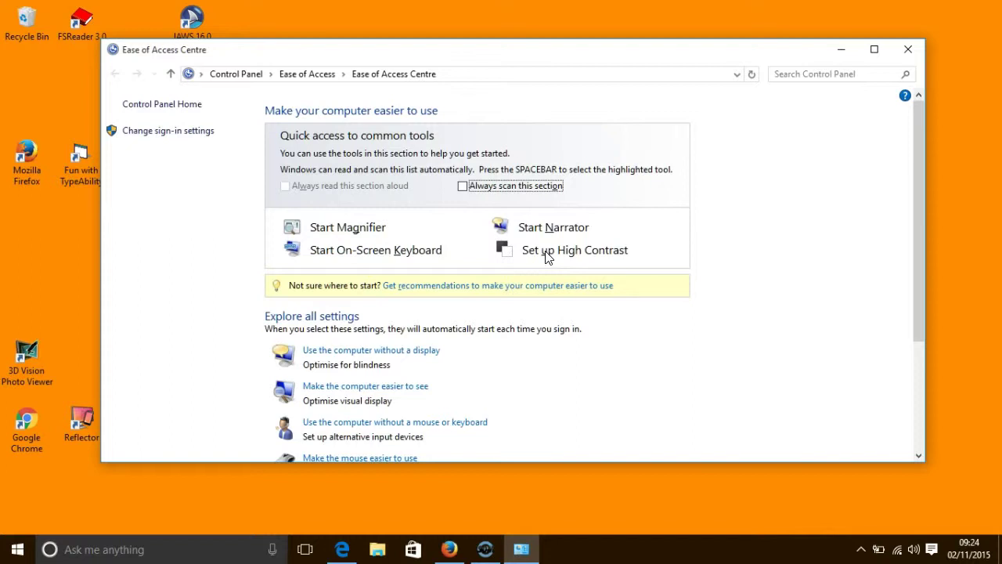
key("alt+g")
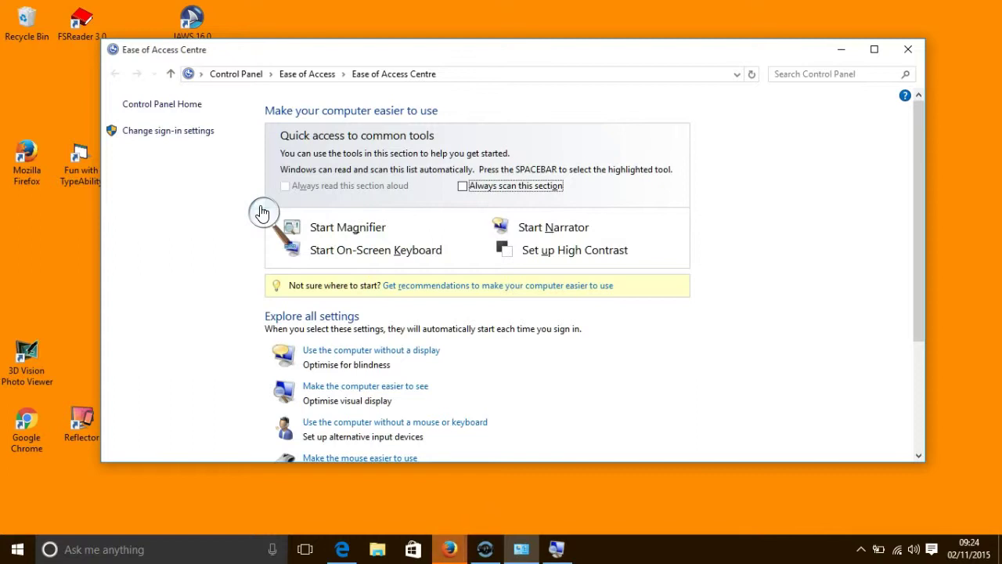
left_click(848, 50)
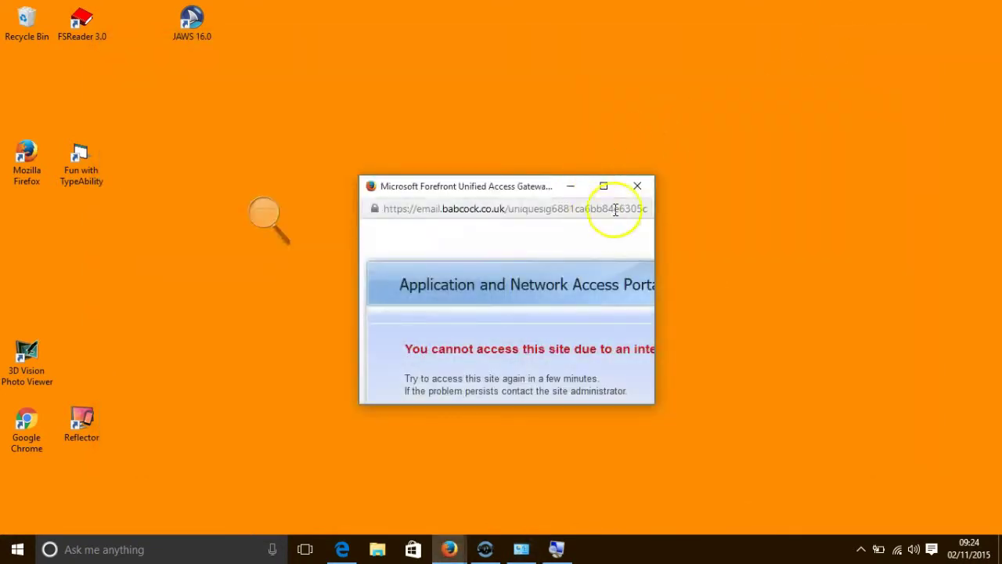
left_click(636, 186)
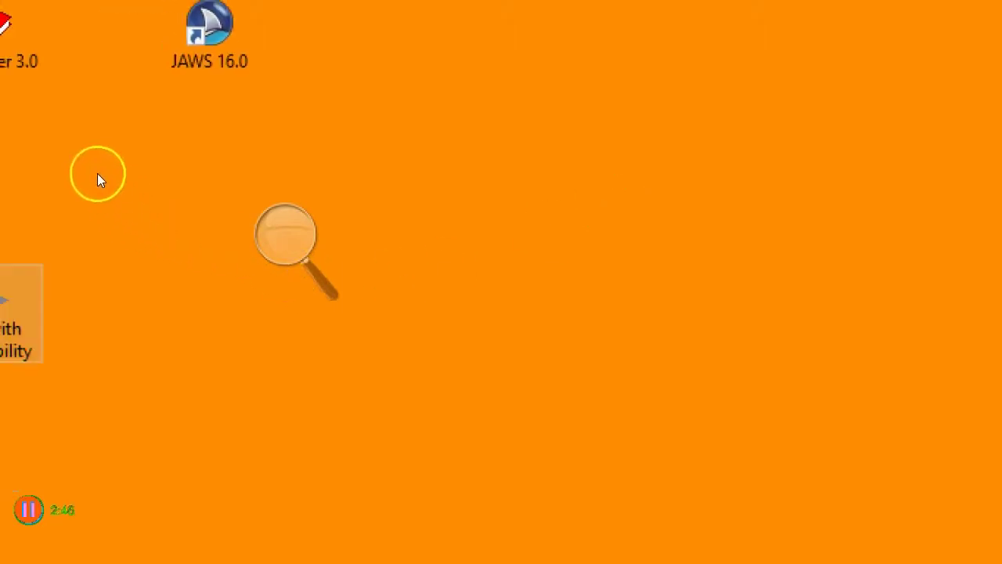
Look around the desktop icons in the magnified full-screen view, moving the view across and back
key("Right")
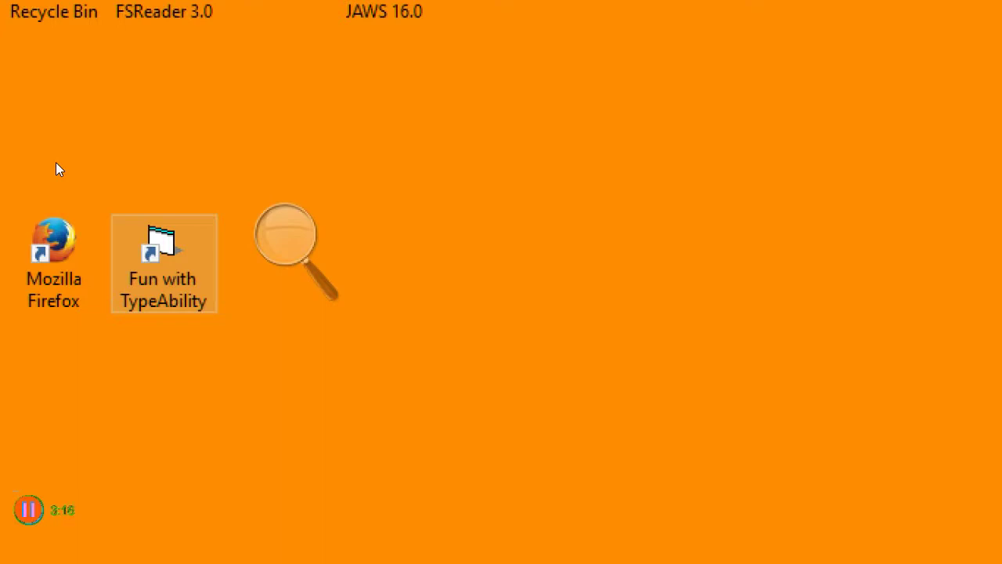
left_click(86, 130)
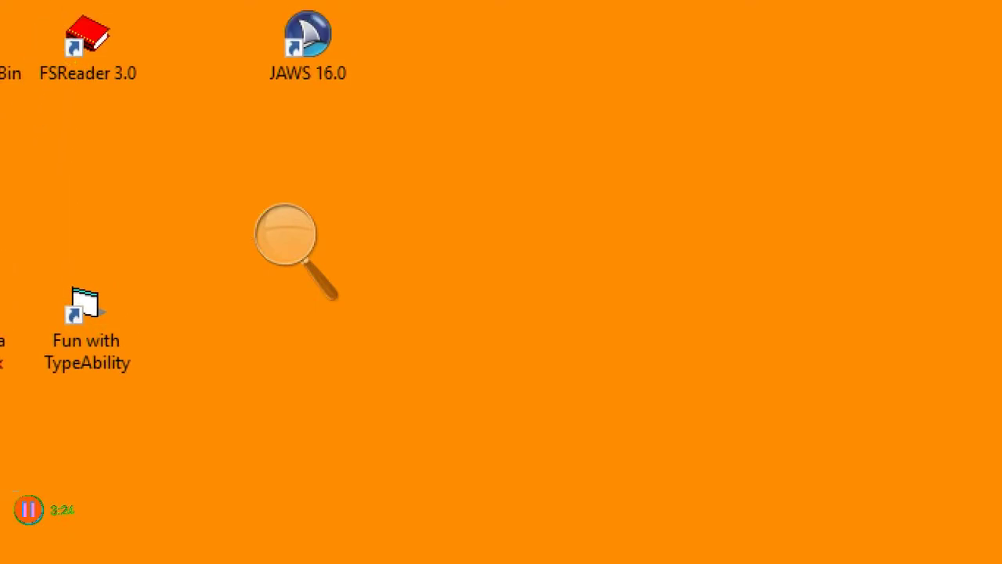
key("Left")
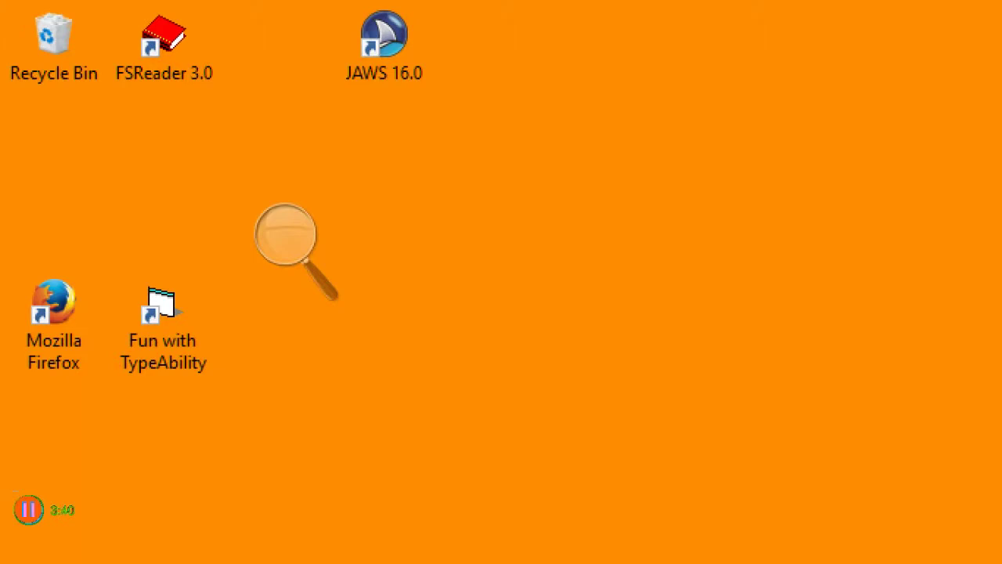
Show Magnifier in lens view and in docked view before exiting it
key("ctrl+alt+l")
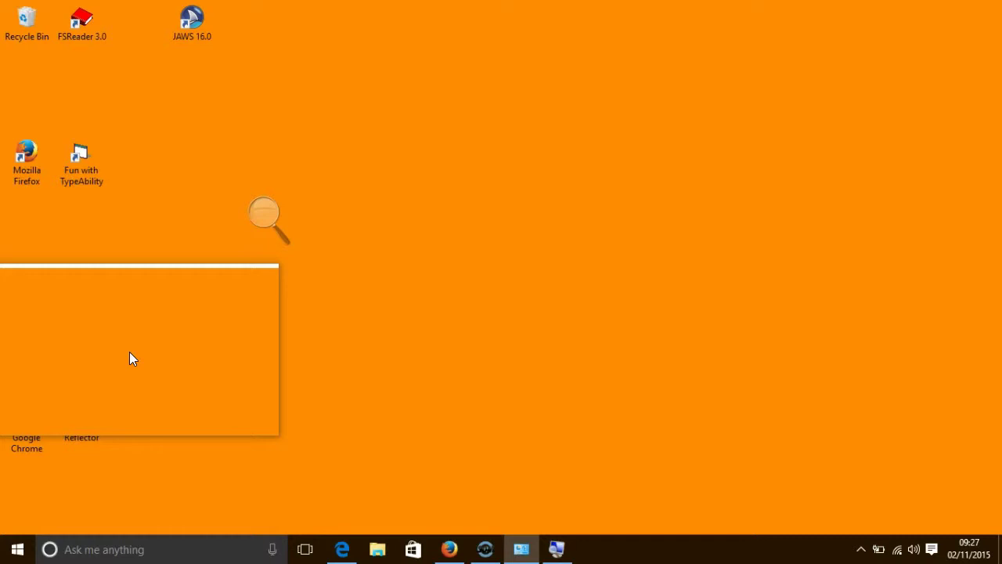
key("ctrl+alt+d")
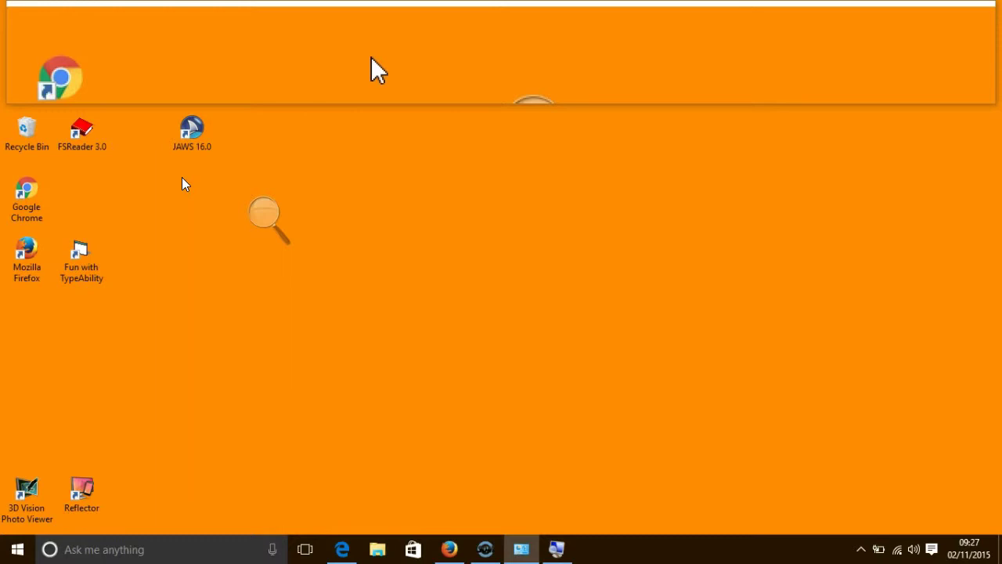
key("super+Escape")
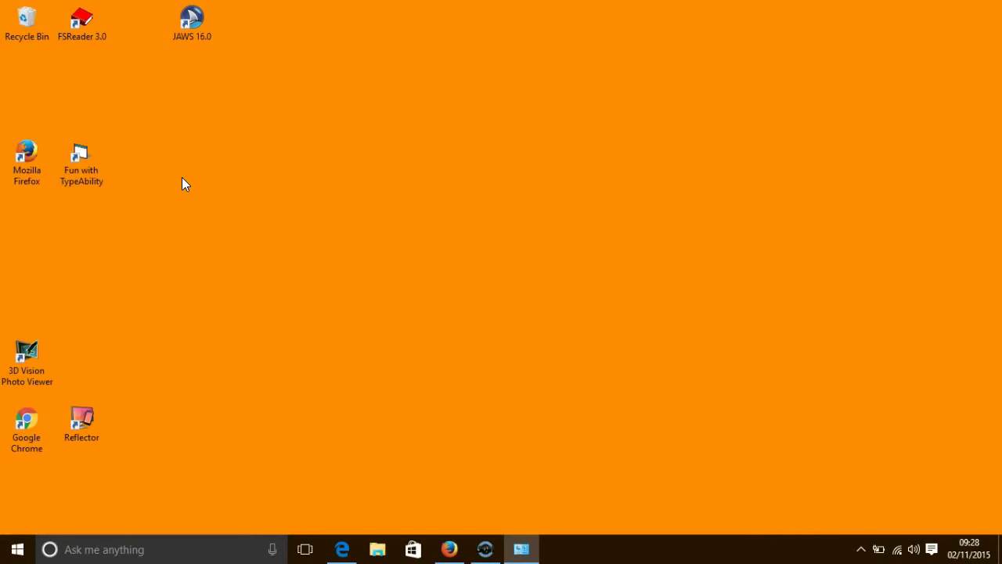
Start Narrator from the Ease of Access Centre and show its full commands list
key("super+u")
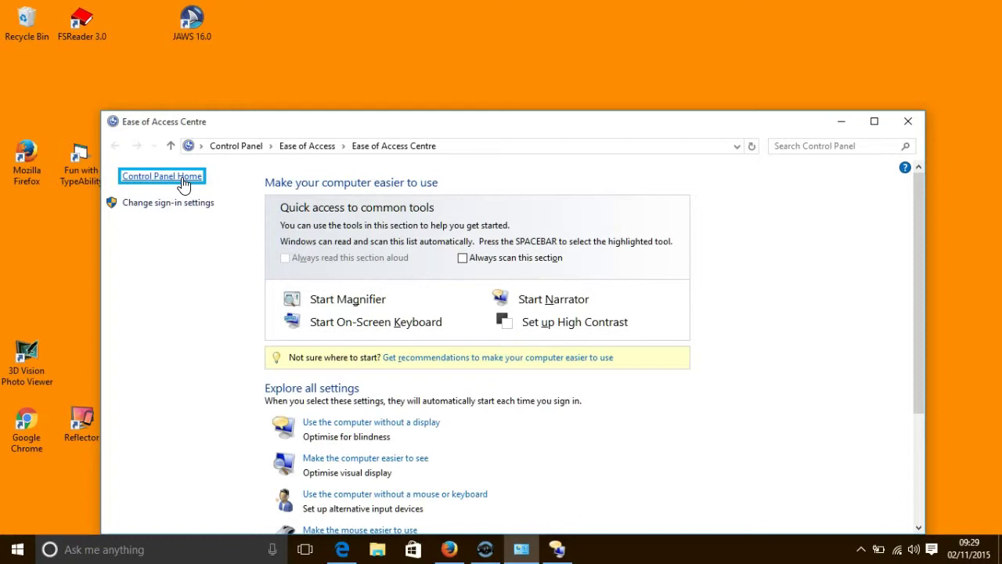
key("Caps_Lock+F1")
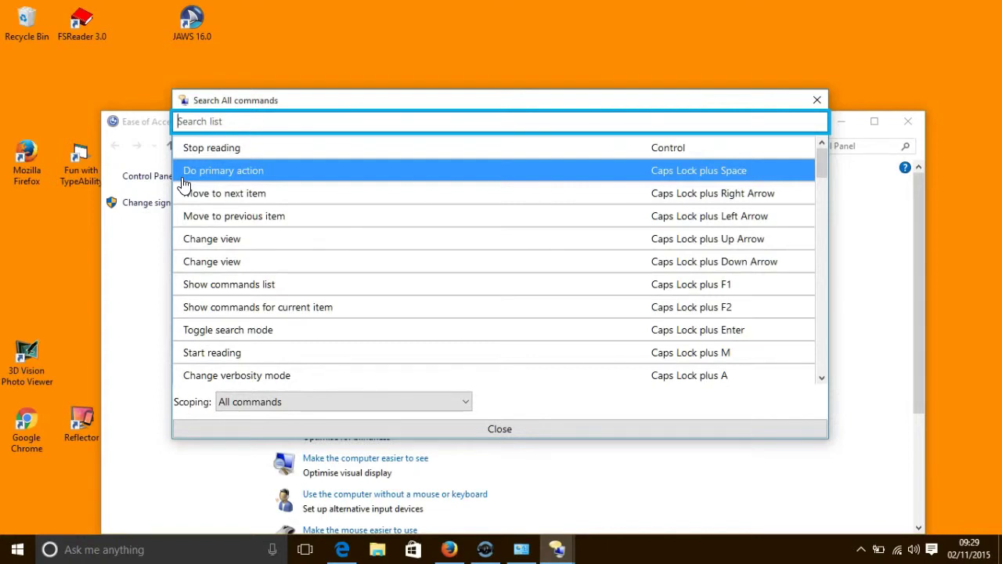
key("ctrl")
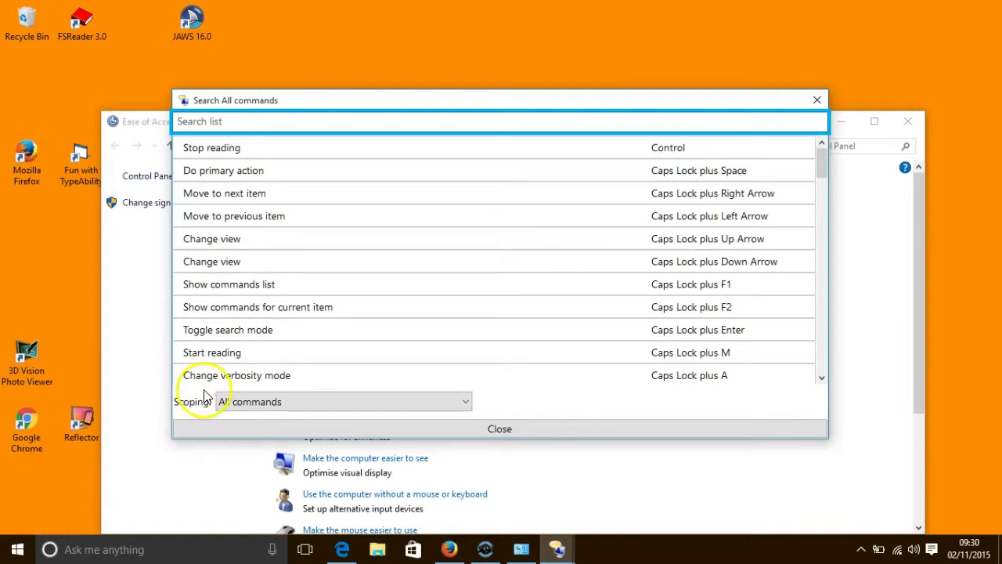
Limit the Narrator commands list to Basic commands and examine the voice volume and voice speed shortcuts
left_click(467, 402)
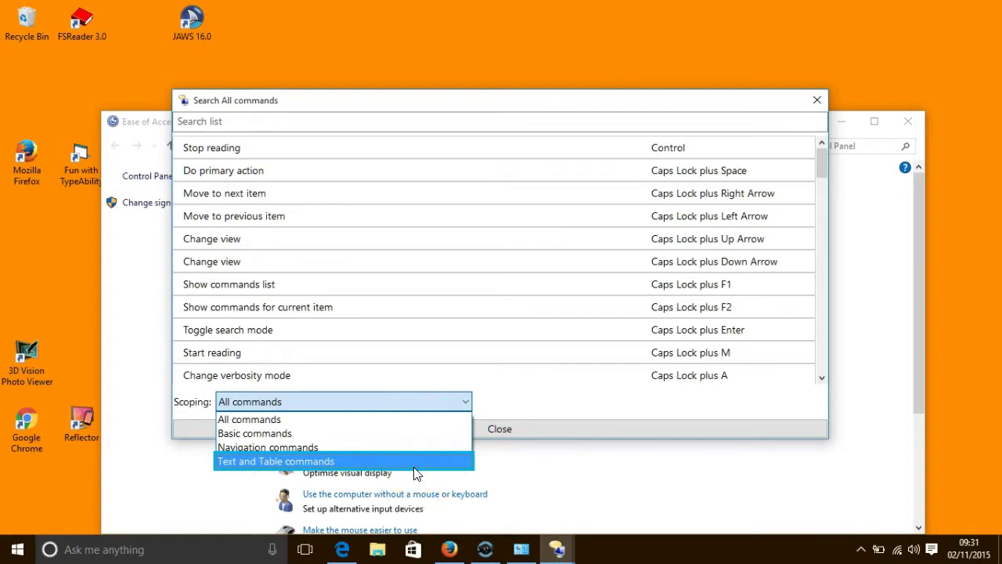
left_click(357, 433)
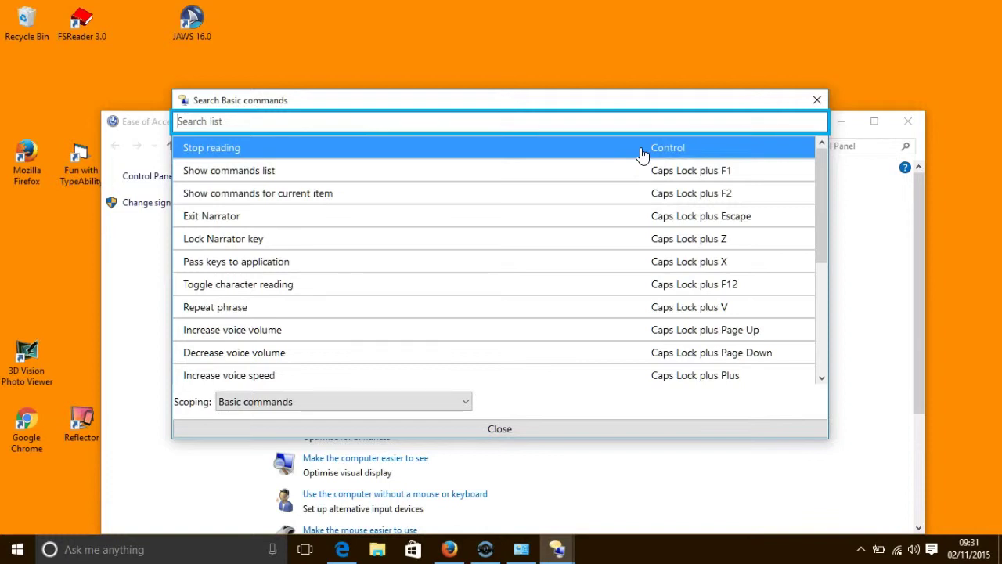
left_click_drag(641, 154, 812, 291)
left_click(751, 286)
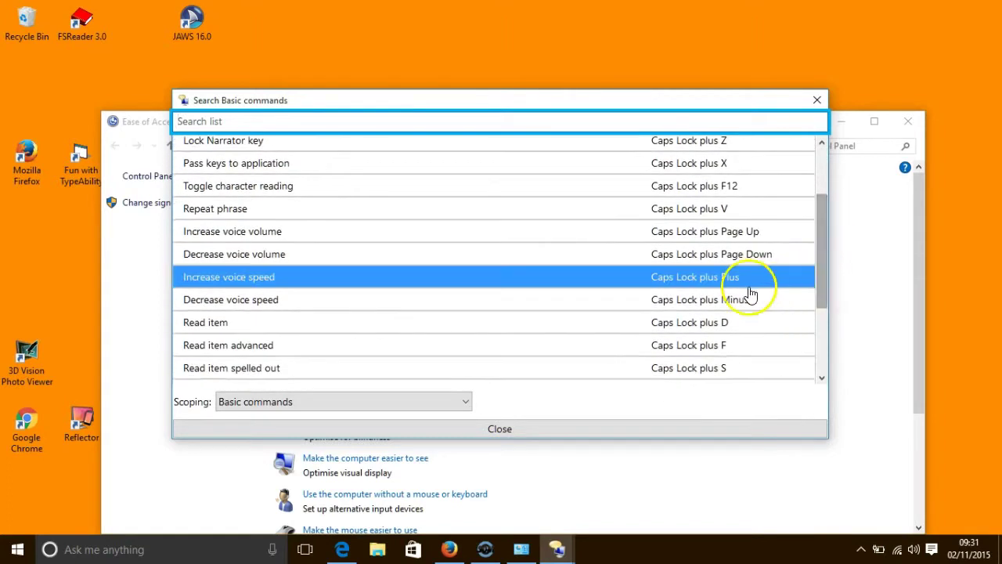
left_click(718, 253)
left_click(719, 232)
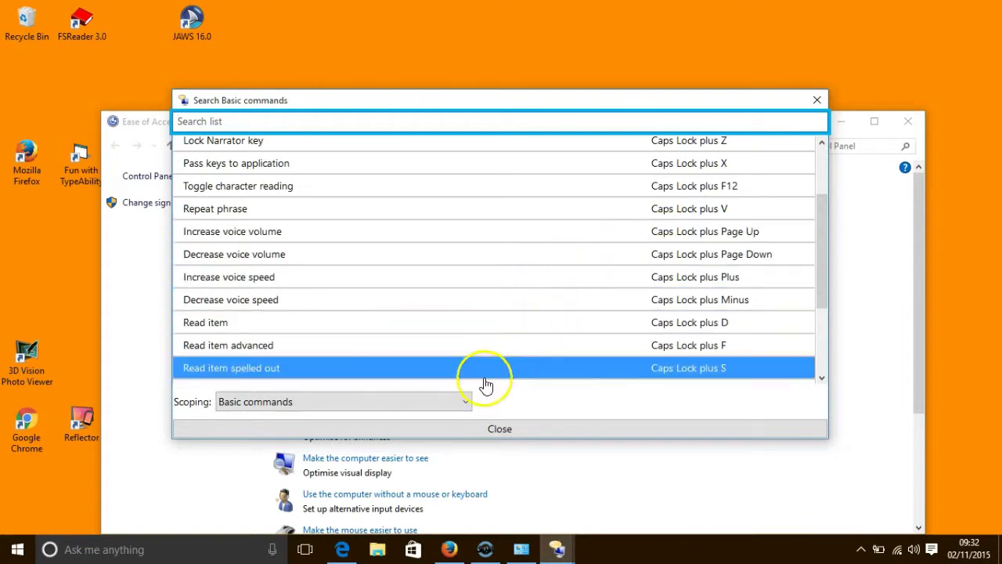
Limit the Narrator commands list to Navigation commands and examine the shortcuts down to the parent and sibling navigation commands
left_click(461, 411)
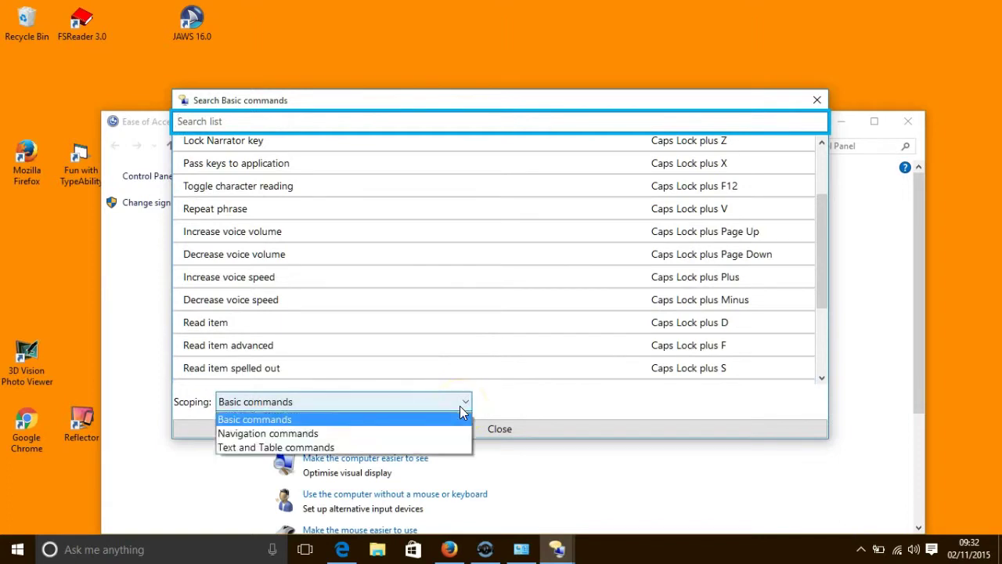
left_click(408, 448)
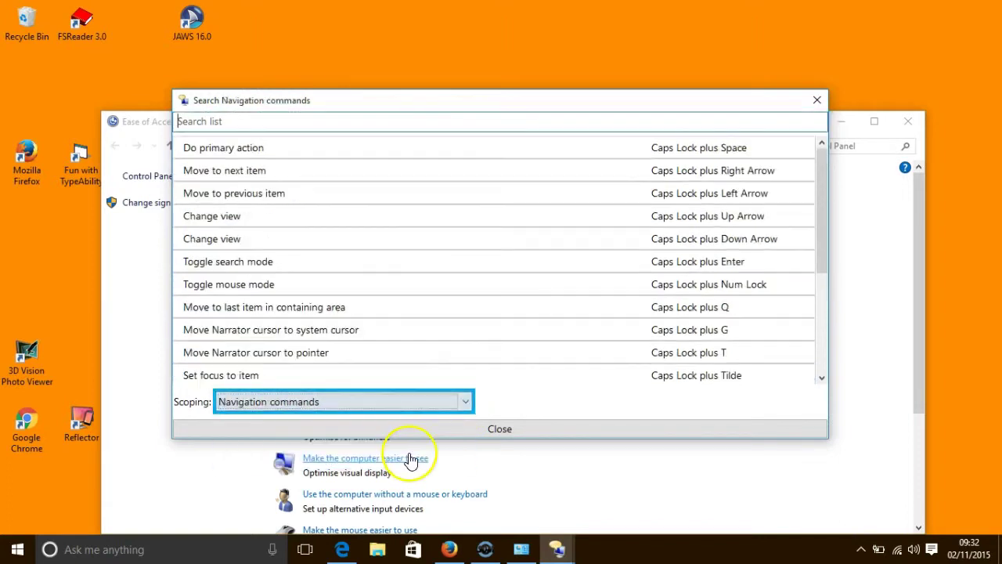
key("ctrl")
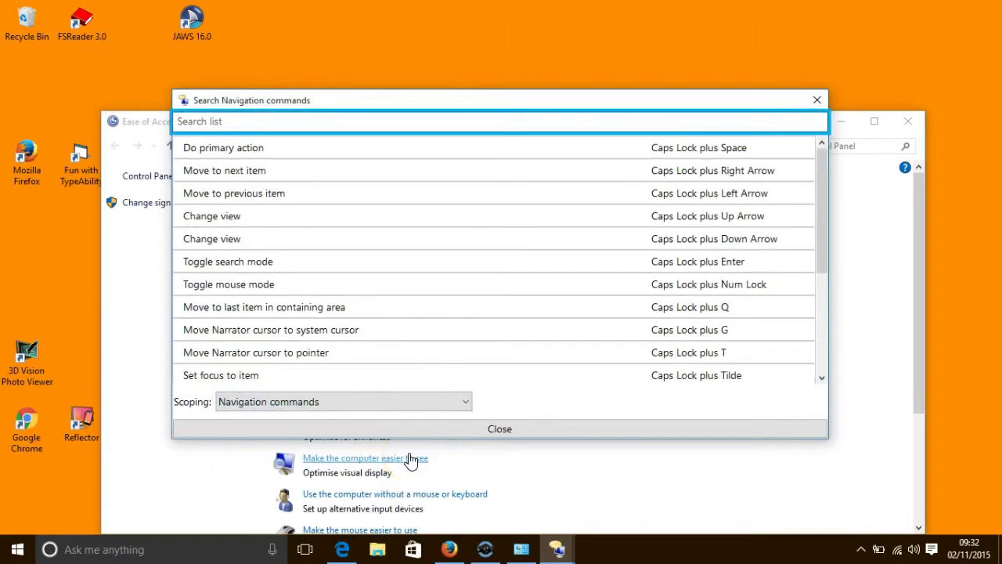
key("ctrl")
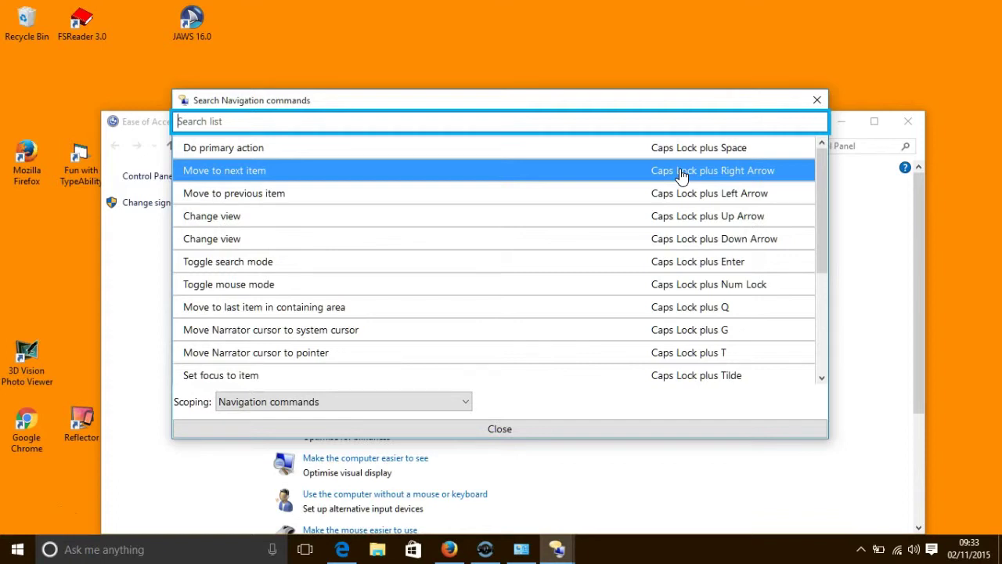
left_click(820, 205)
left_click_drag(821, 205, 798, 280)
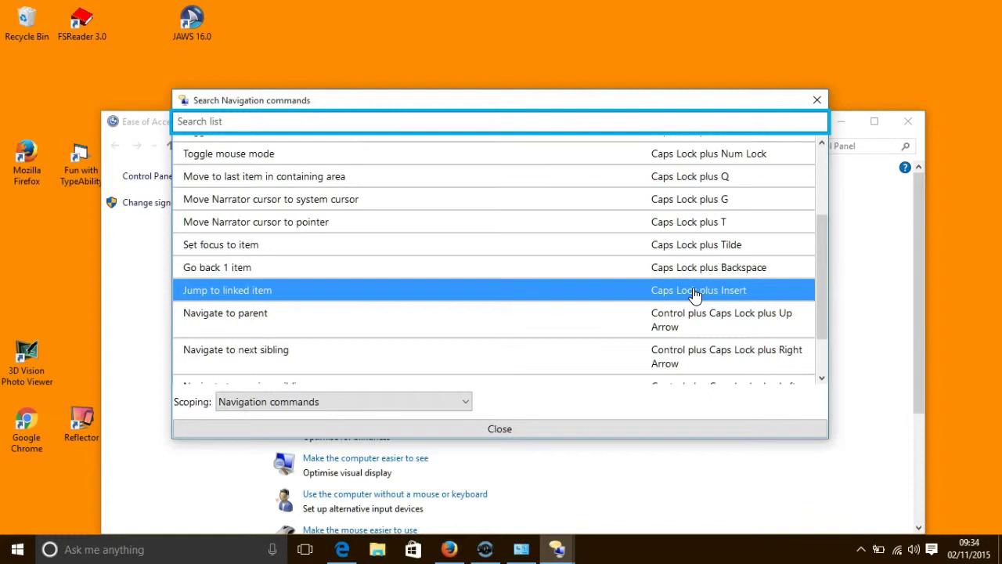
left_click(689, 313)
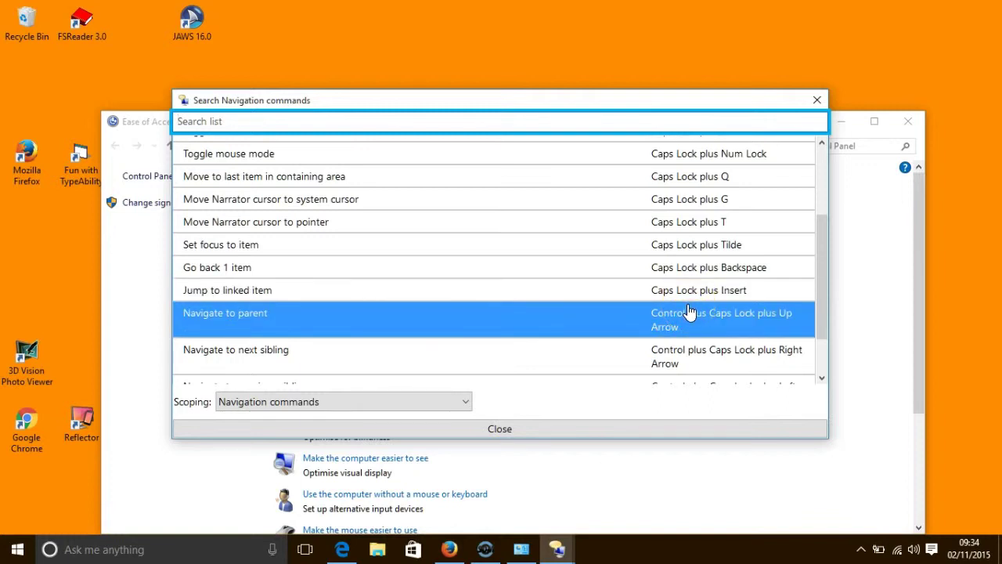
left_click(682, 317)
left_click(590, 351)
left_click(495, 409)
Restart Narrator to review the Text and Table commands in its commands list, and close the list
left_click(461, 403)
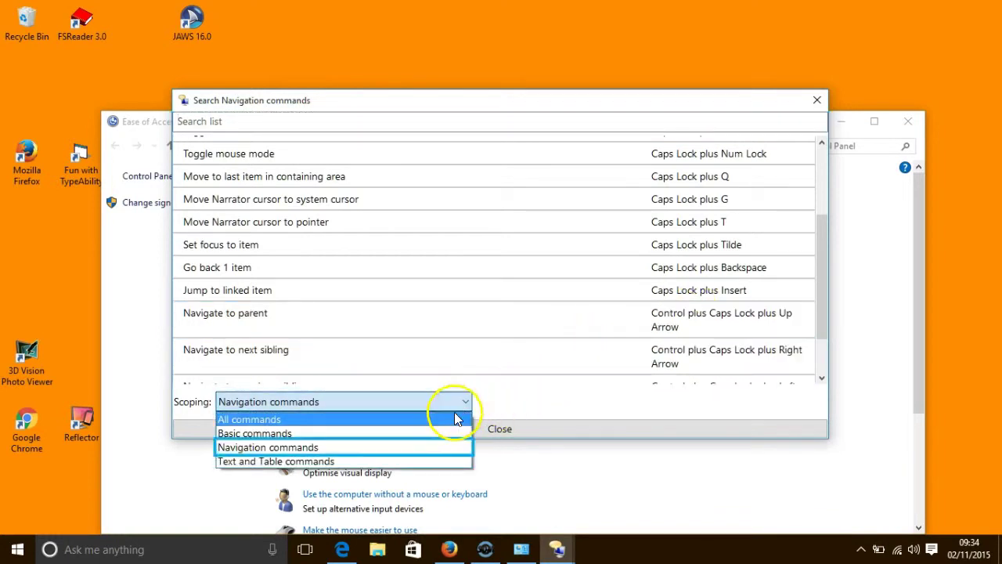
left_click(411, 468)
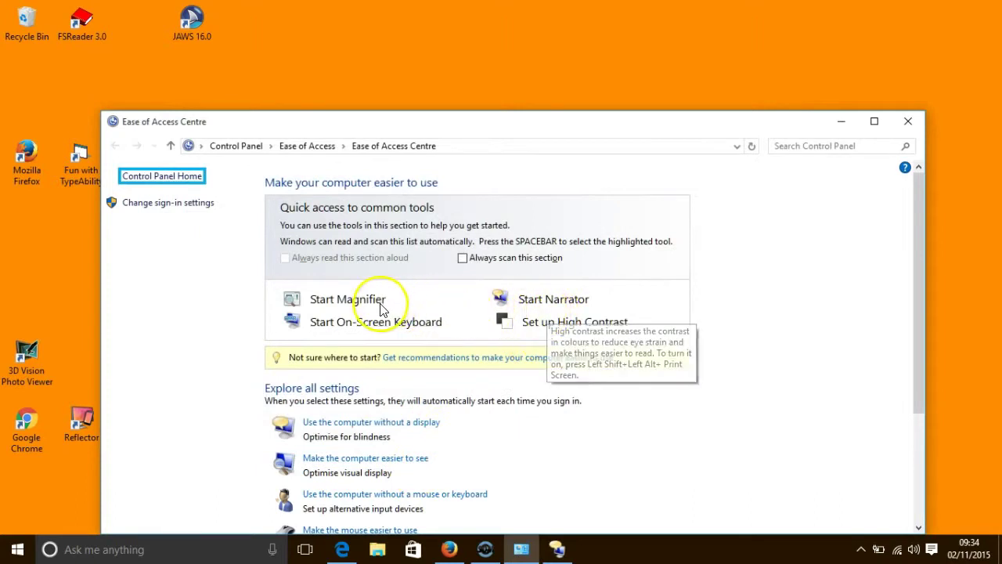
left_click(545, 301)
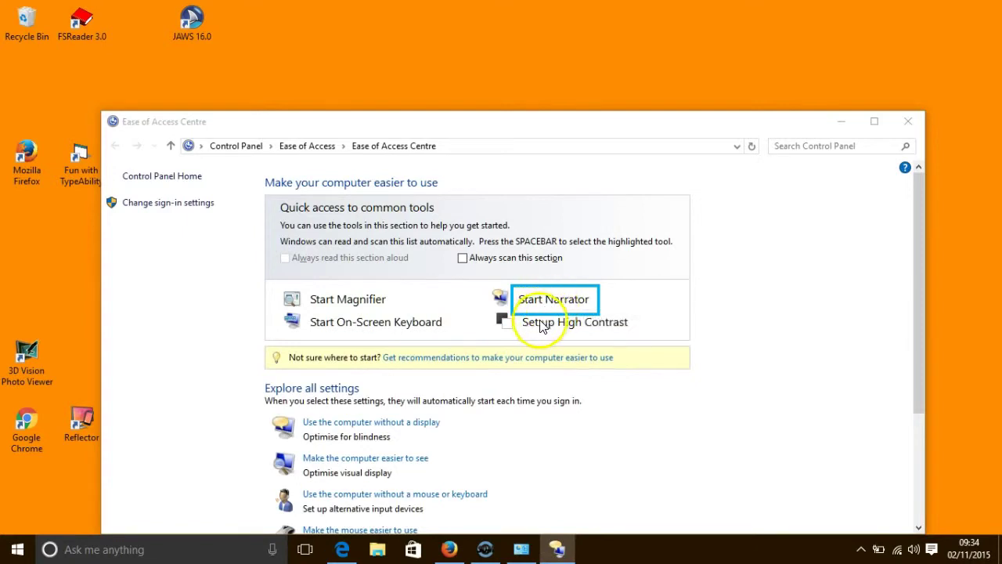
key("Caps_Lock+F1")
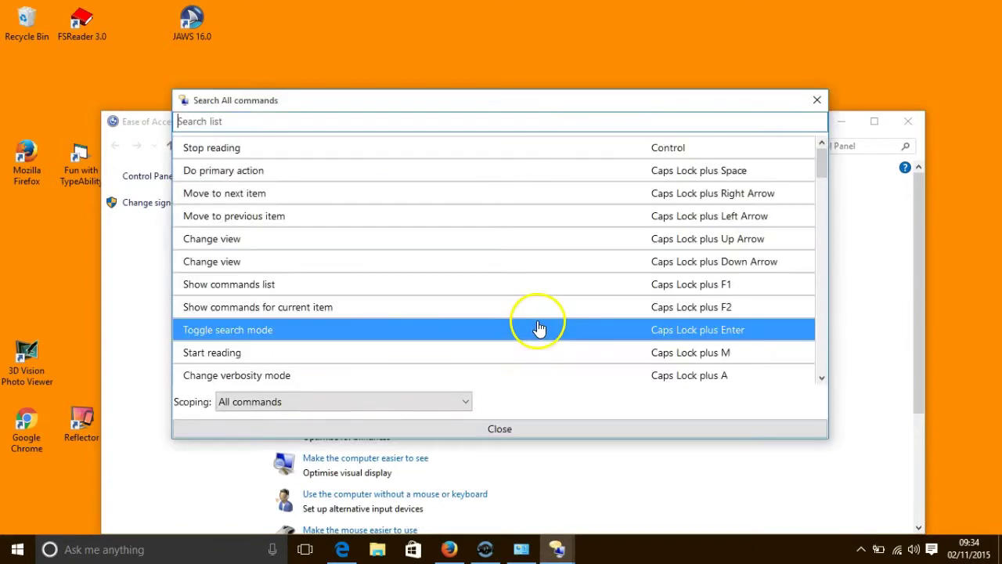
left_click(460, 403)
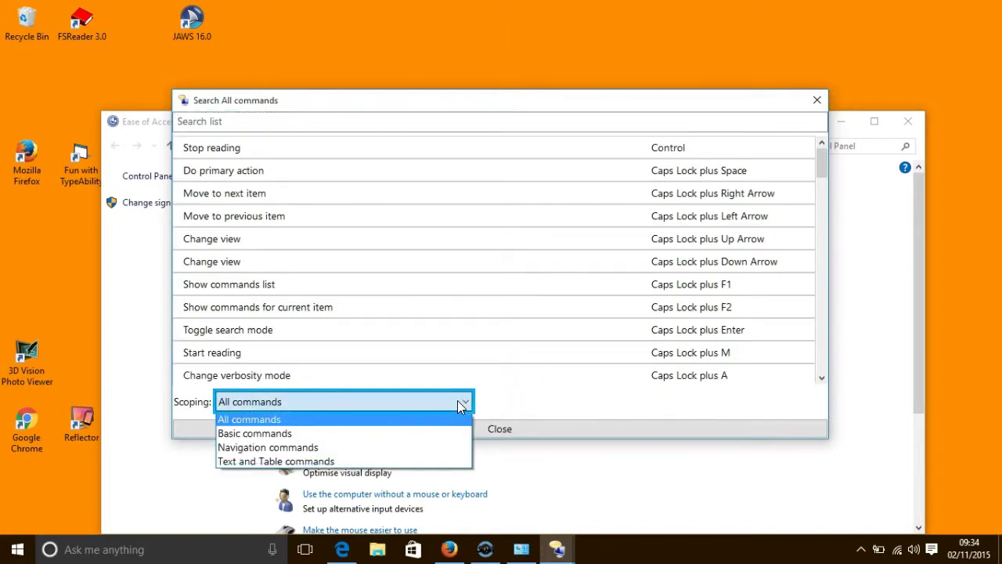
left_click(428, 462)
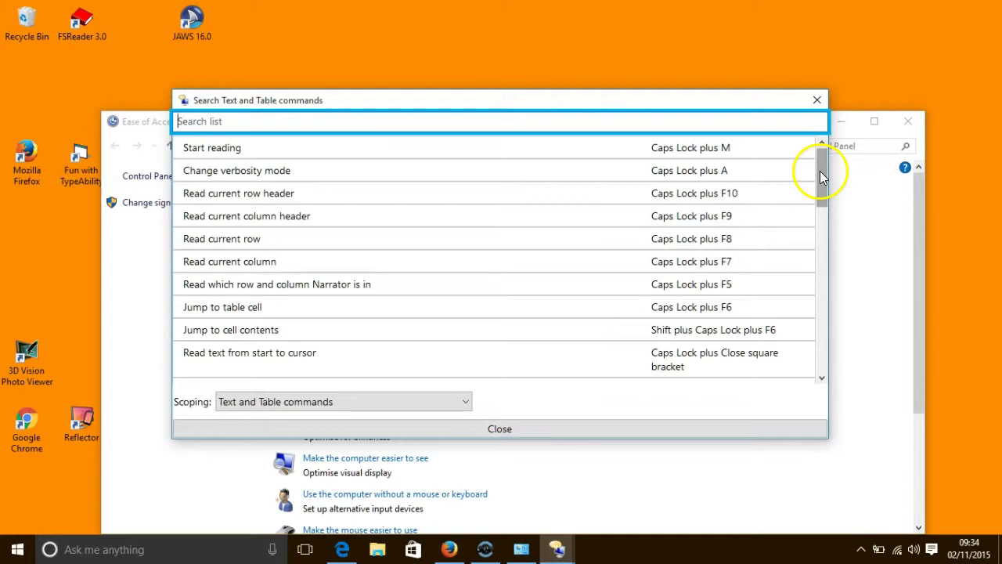
key("Escape")
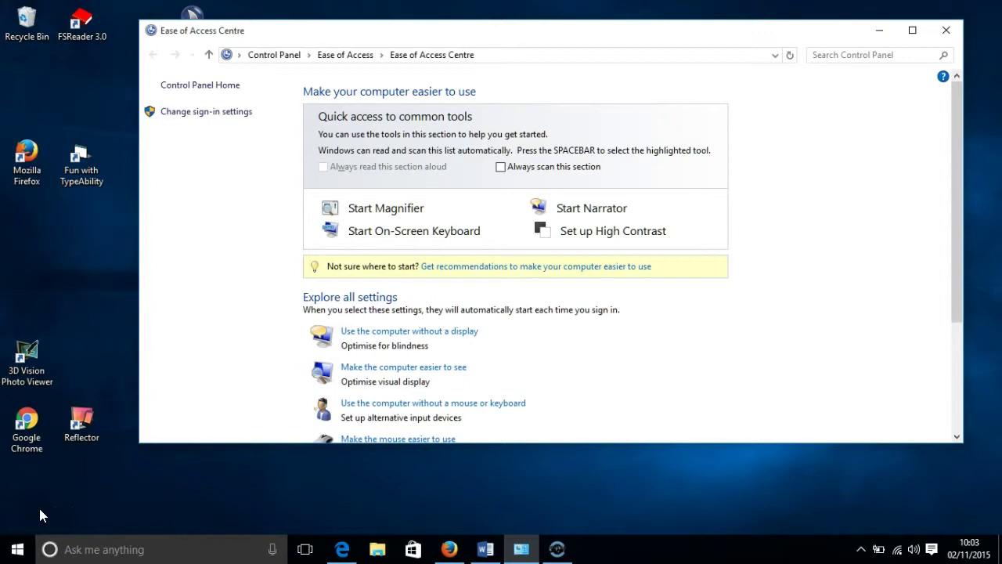
Open the High Contrast theme choices from the Ease of Access Centre and apply the High Contrast #1 theme
left_click(631, 235)
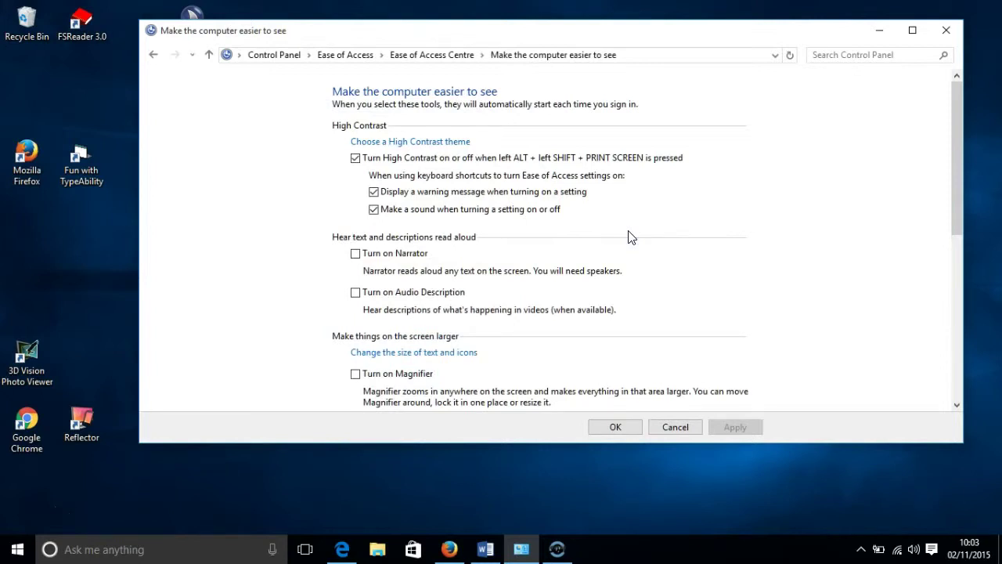
left_click(399, 144)
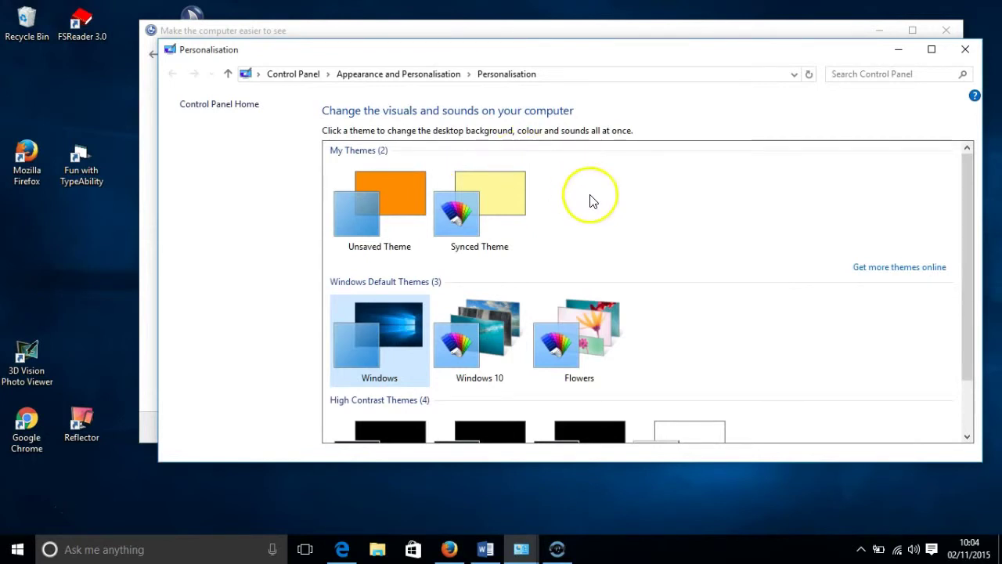
scroll(728, 301, "down", 1)
scroll(728, 302, "down", 1)
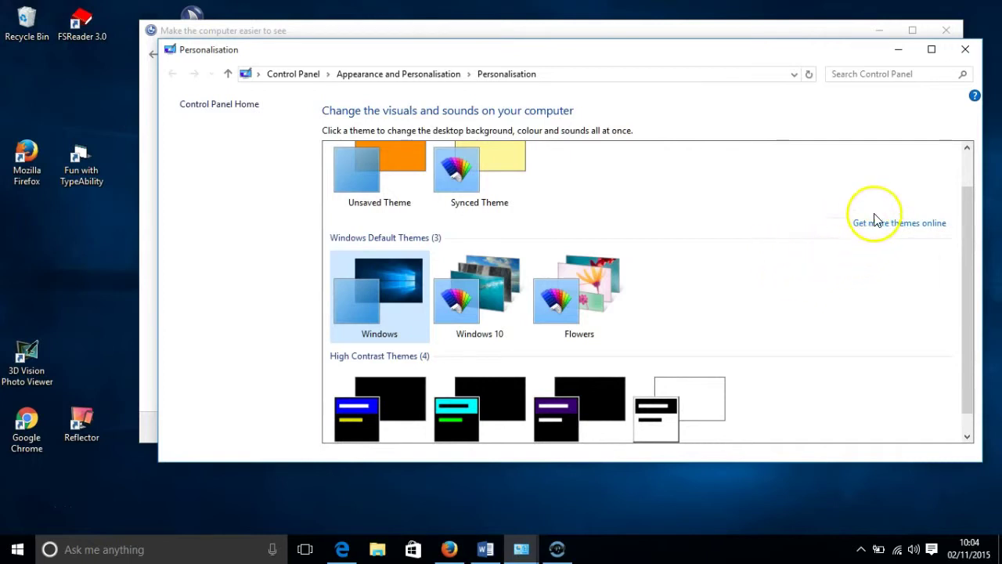
scroll(876, 227, "down", 1)
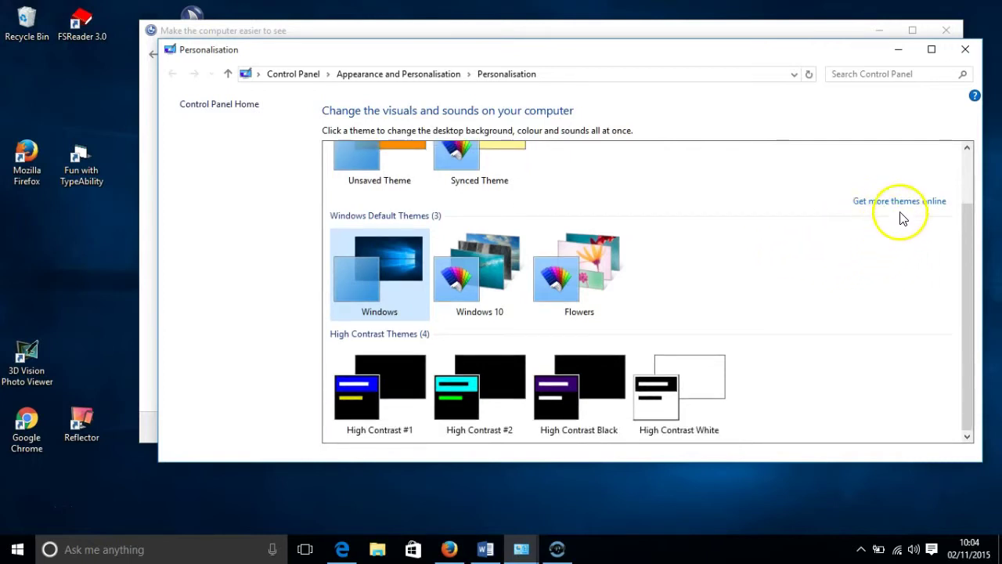
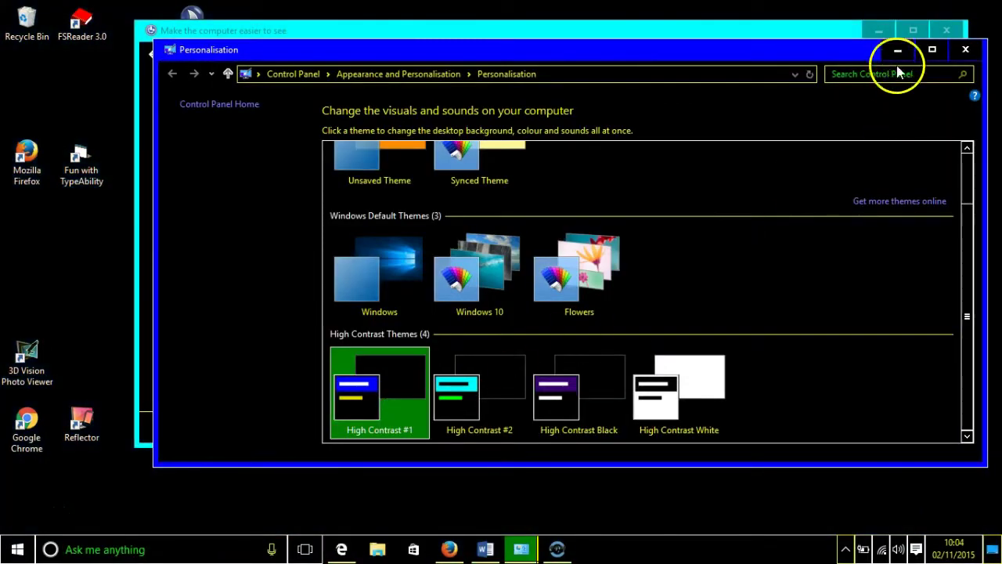
Minimise the Personalisation and Ease of Access windows and load bbc.co.uk in Firefox to check the High Contrast #1 theme
left_click(898, 52)
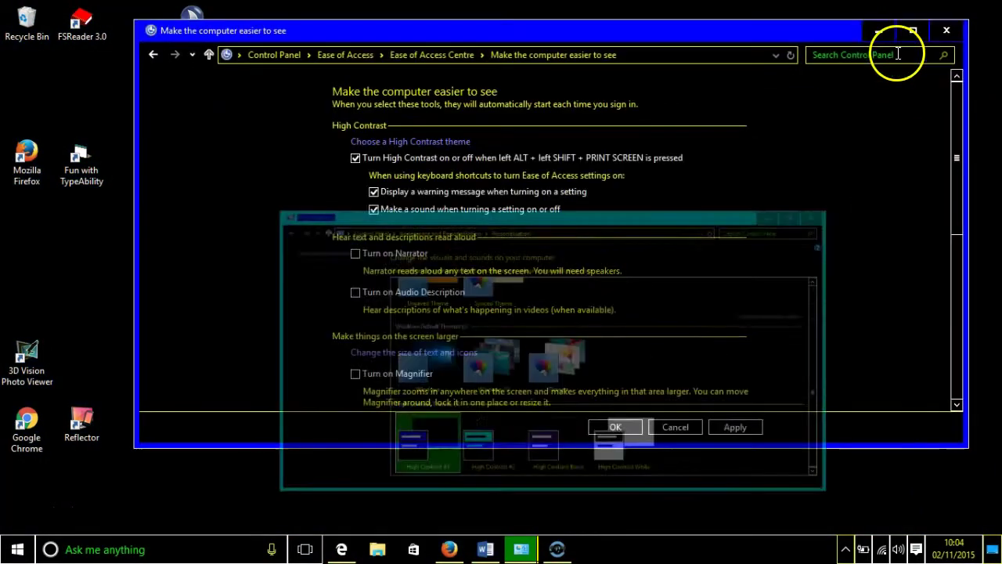
left_click(880, 30)
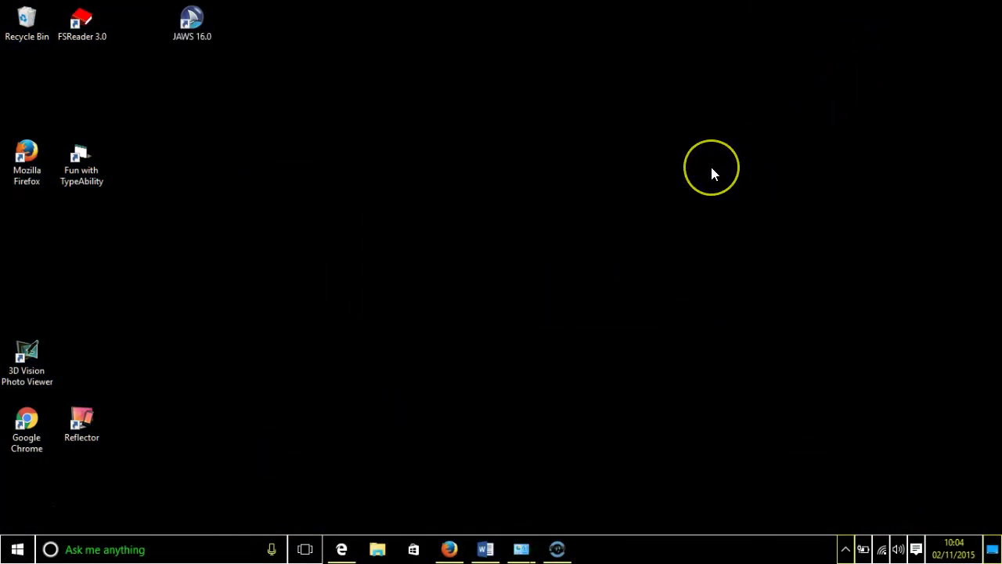
left_click(461, 552)
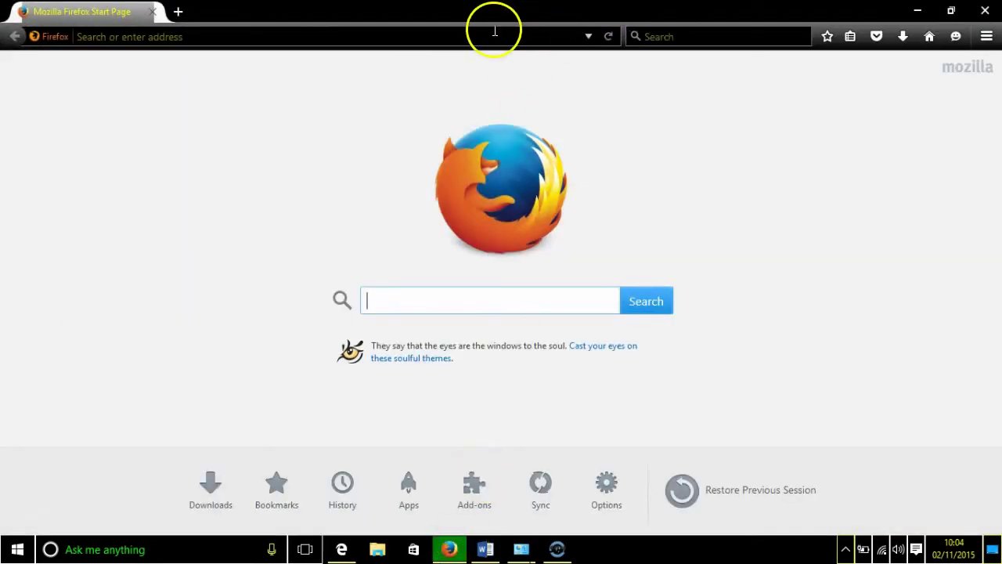
left_click(493, 31)
type("bbc.co.uk/")
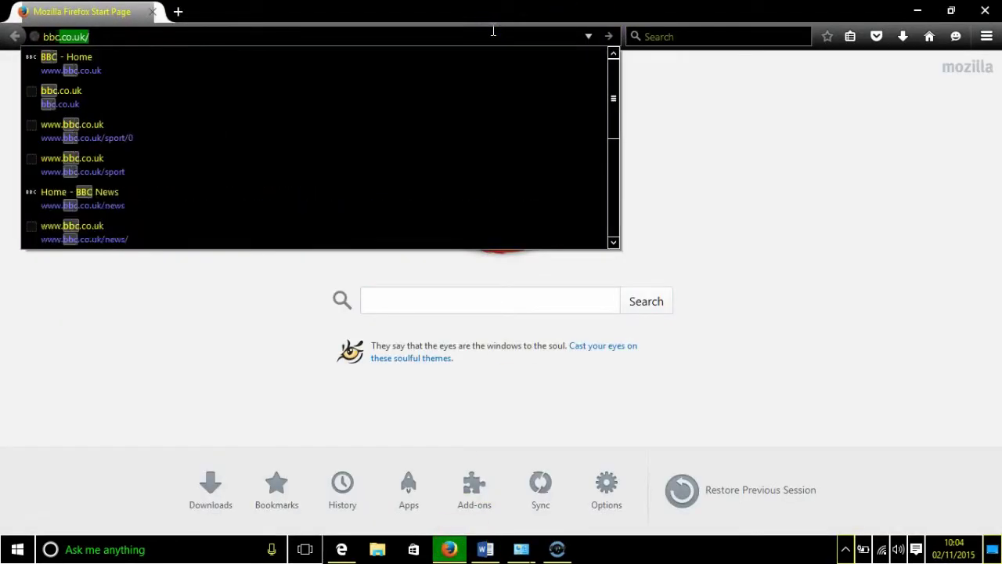
key("Return")
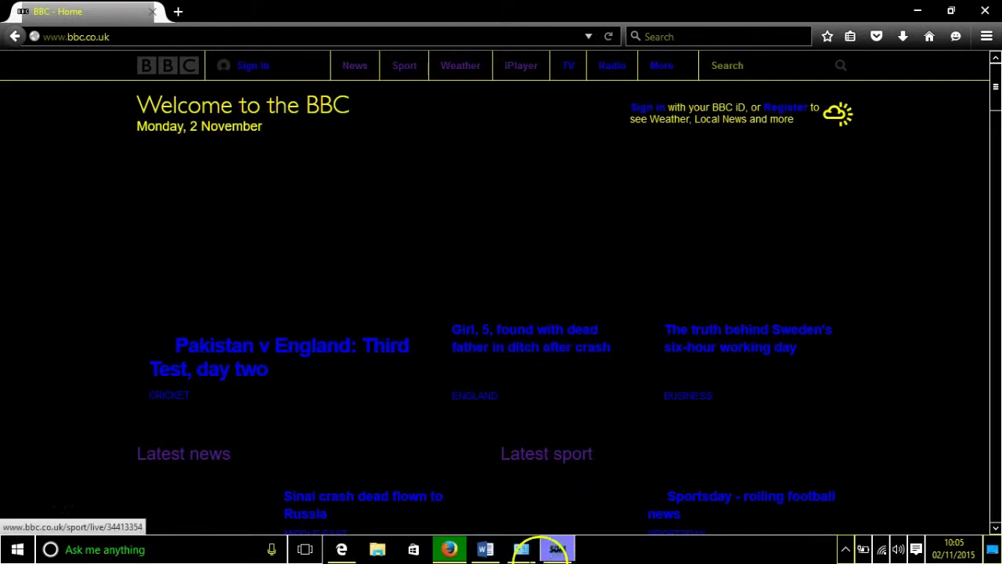
Switch to the Word document to view it in High Contrast #1, and minimise both Word and Firefox
left_click(496, 549)
left_click(660, 307)
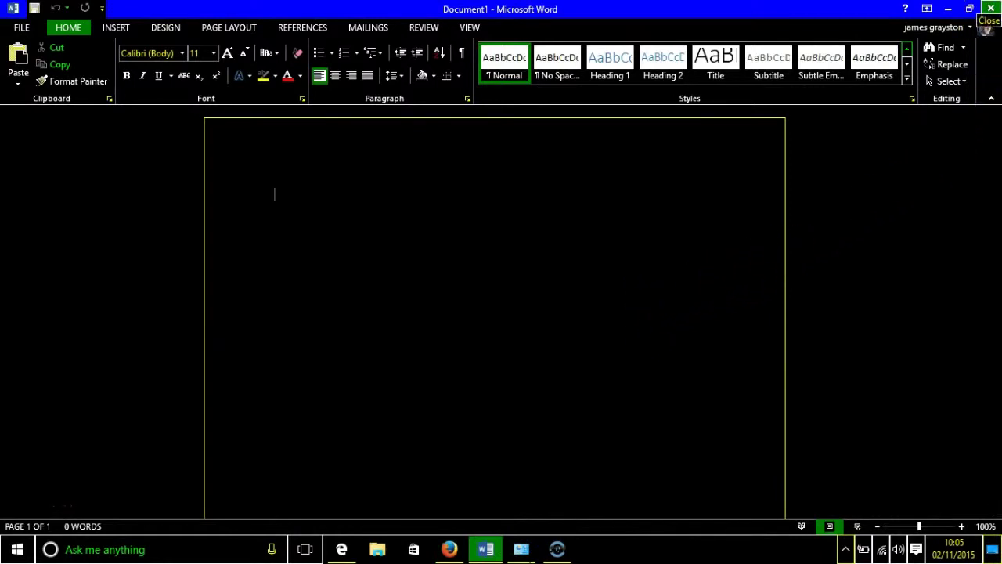
left_click(948, 10)
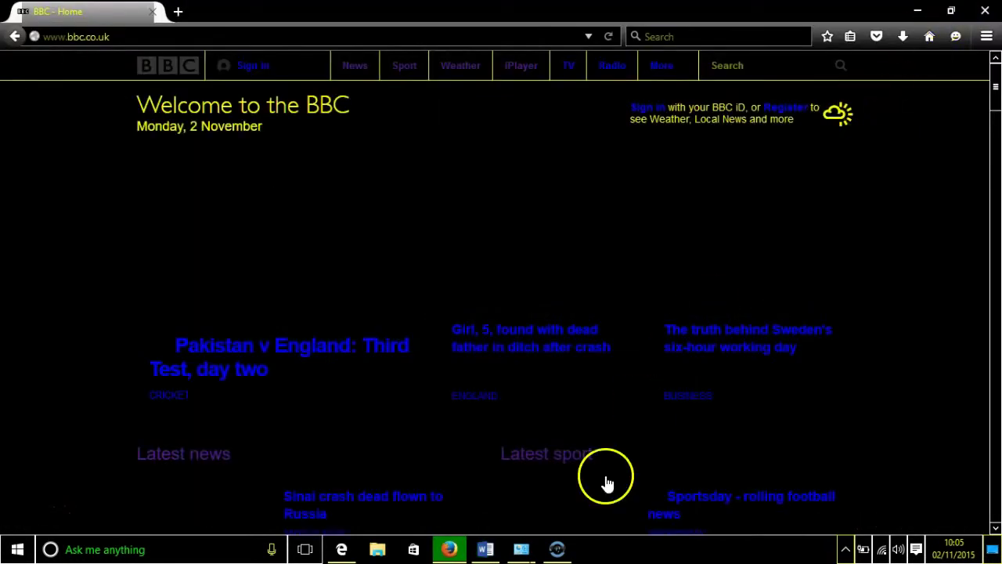
left_click(916, 11)
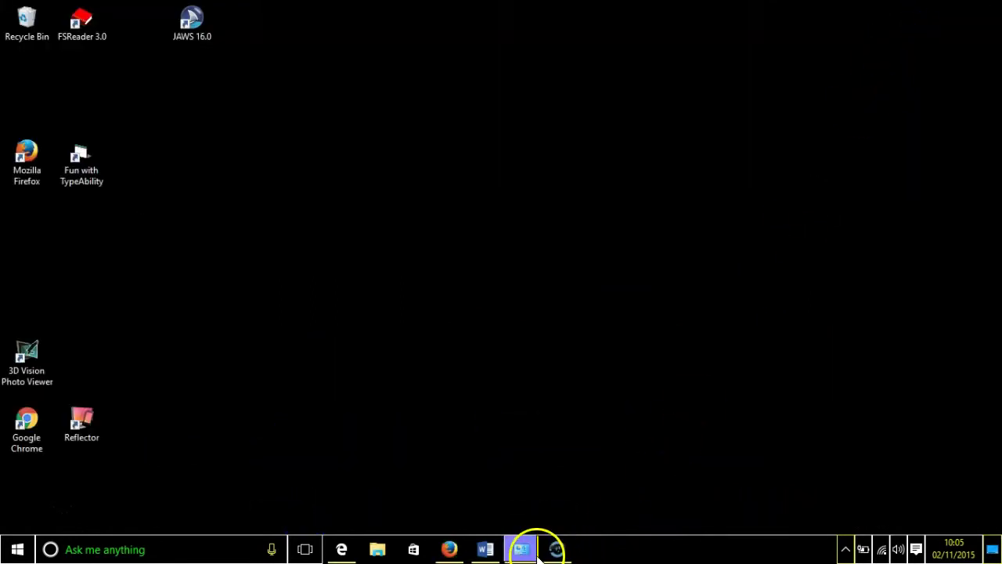
Return to the Personalisation window and apply the High Contrast #2 theme
mouse_move(522, 551)
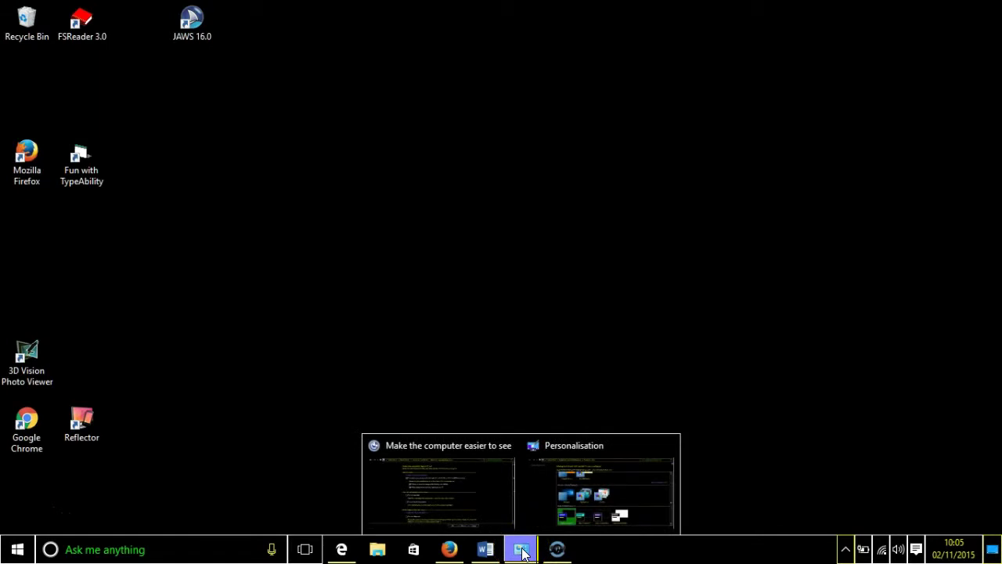
left_click(588, 520)
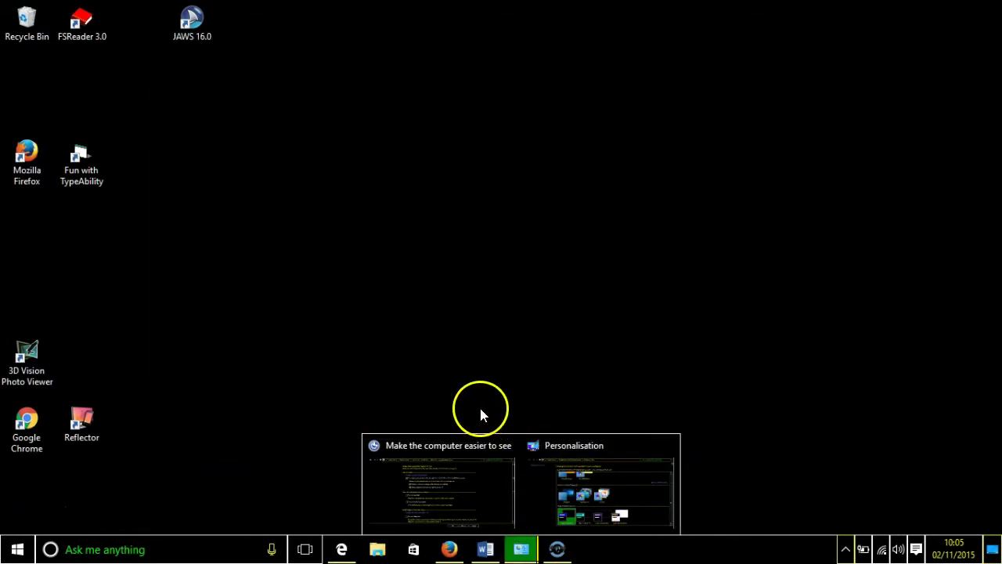
left_click(577, 512)
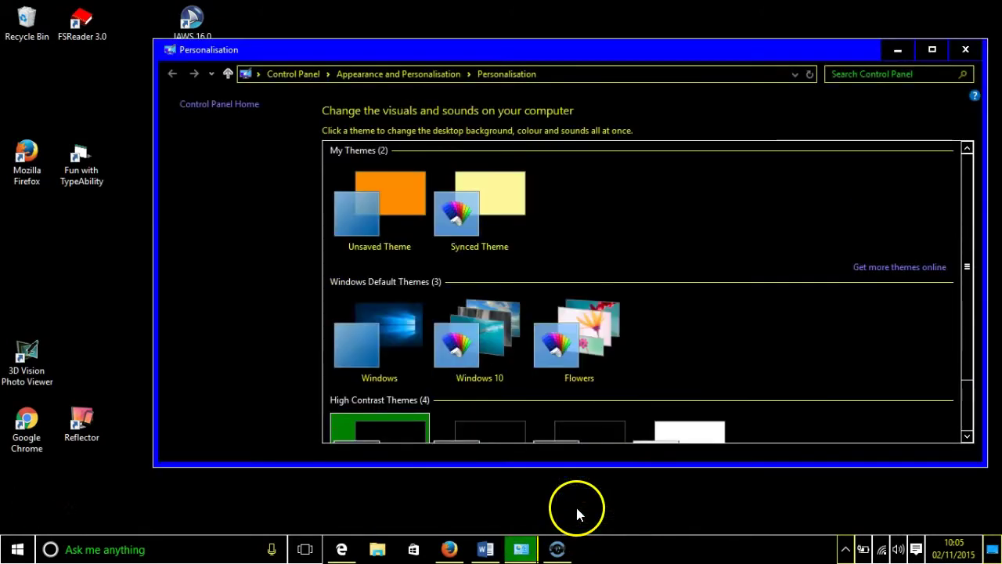
scroll(501, 431, "down", 1)
left_click(501, 419)
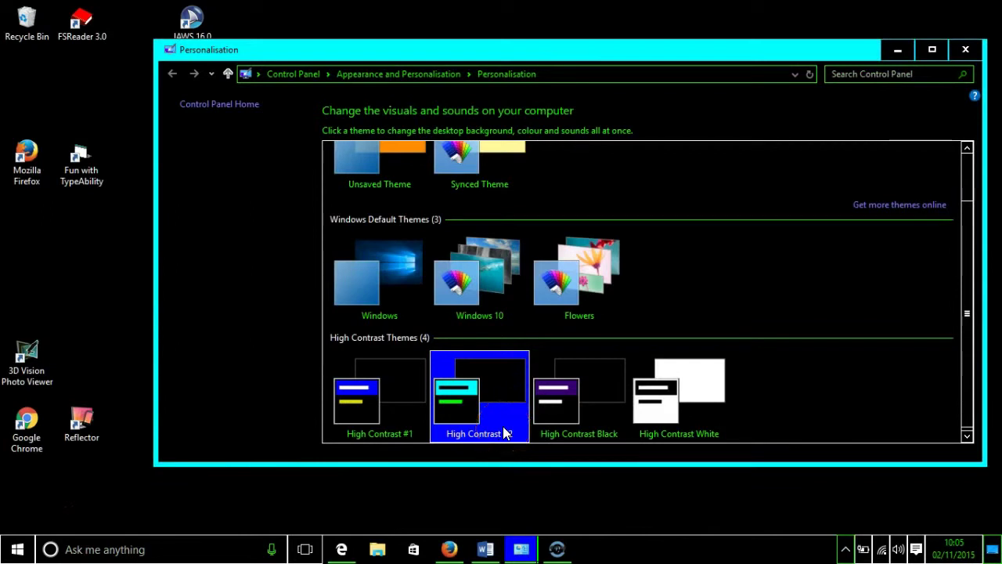
Minimise the Personalisation window and reload the BBC page in Firefox to show it in High Contrast #2
left_click(902, 50)
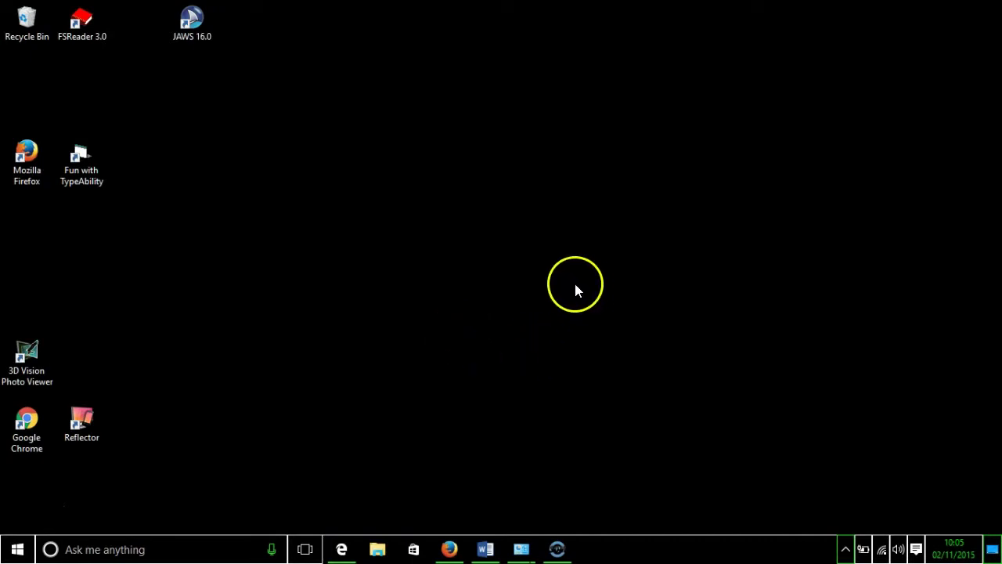
left_click(448, 549)
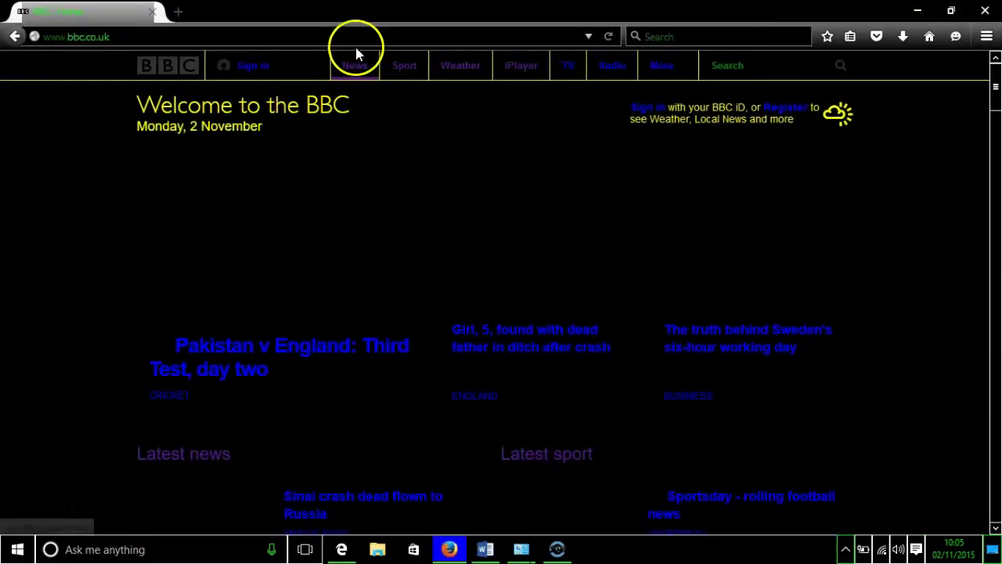
left_click(605, 41)
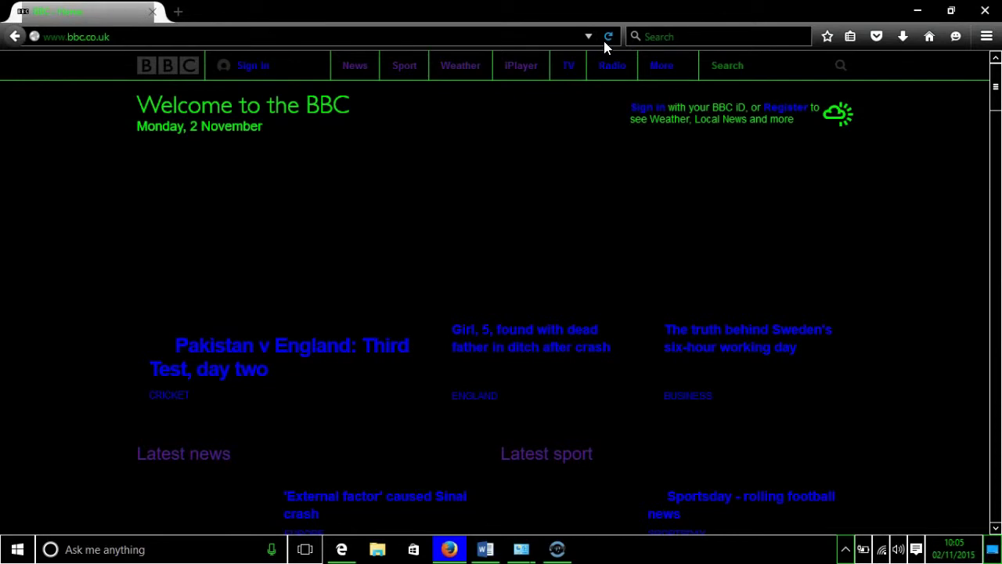
Switch to Word and create a new blank document to view it in the High Contrast #2 colours
left_click(489, 549)
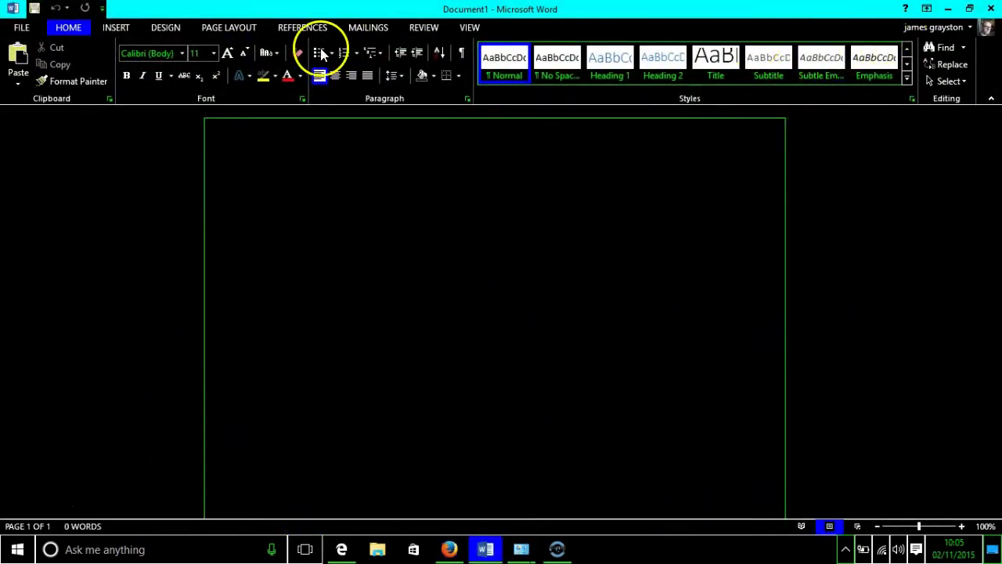
left_click(23, 26)
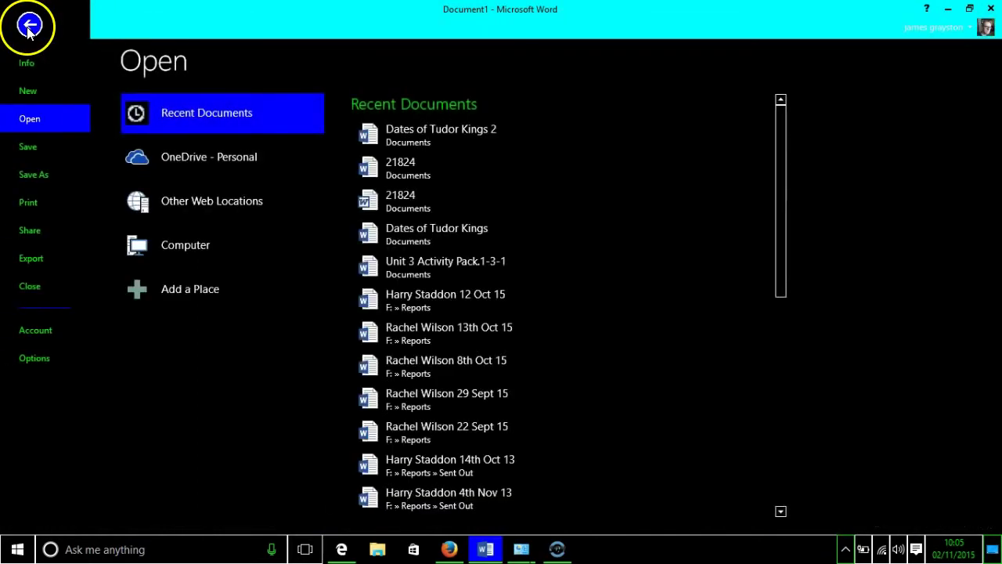
left_click(28, 91)
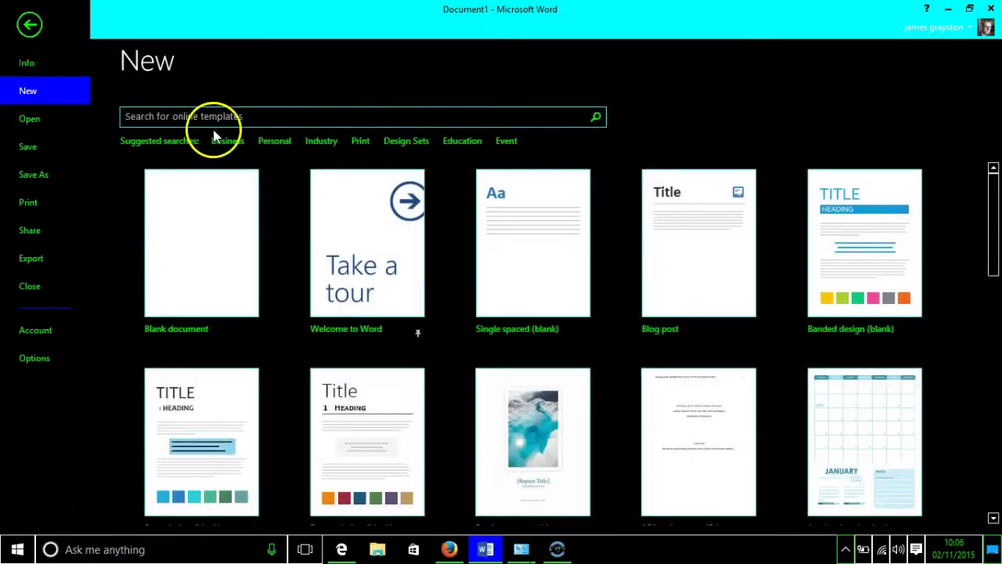
left_click(208, 246)
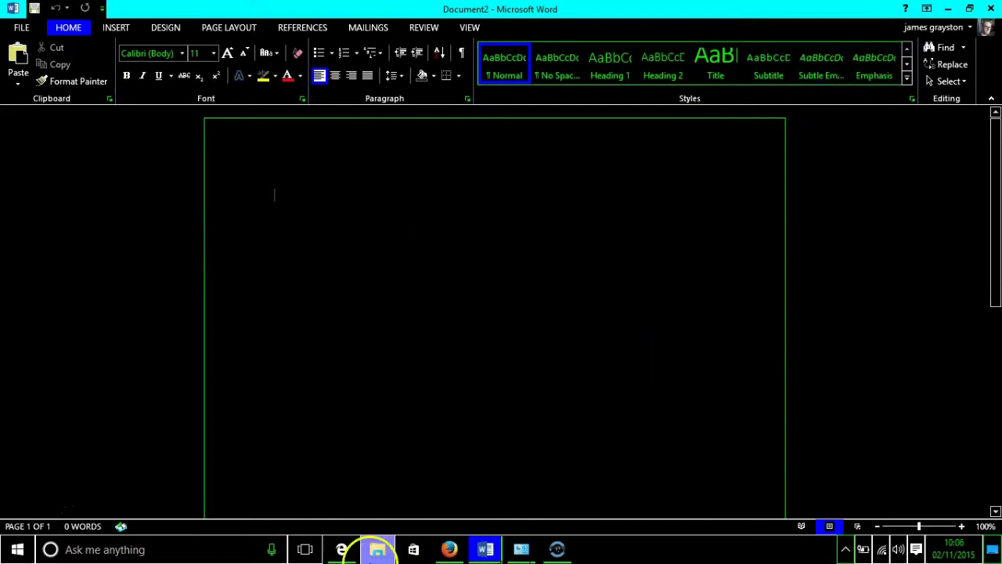
Bring back the Personalisation window and apply the High Contrast Black theme
left_click(520, 549)
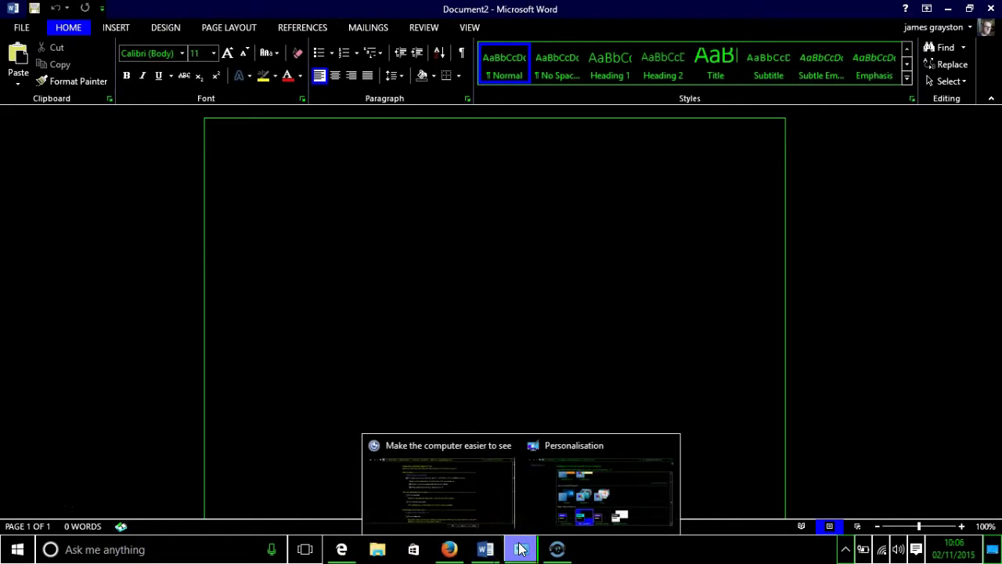
left_click(613, 509)
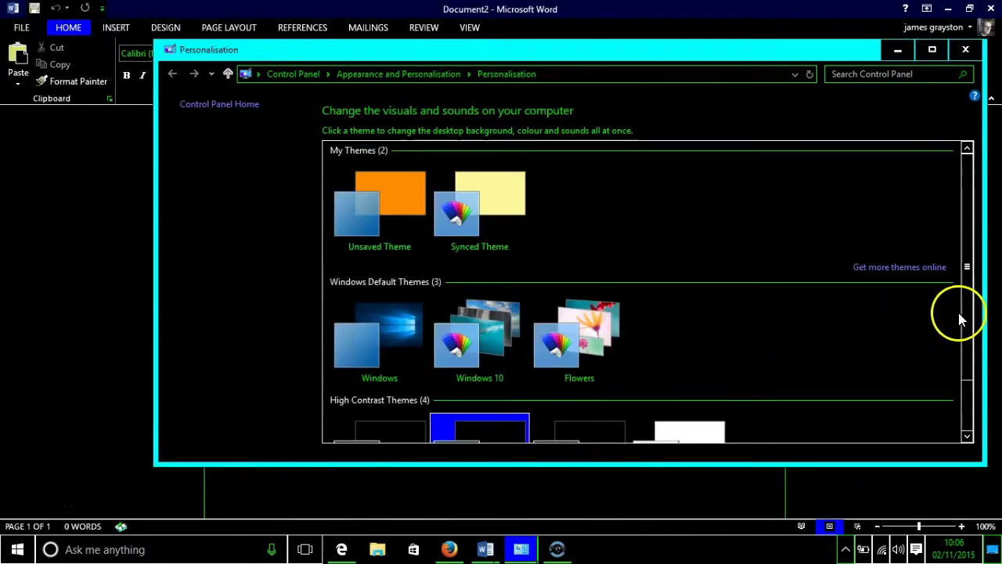
scroll(665, 324, "down", 2)
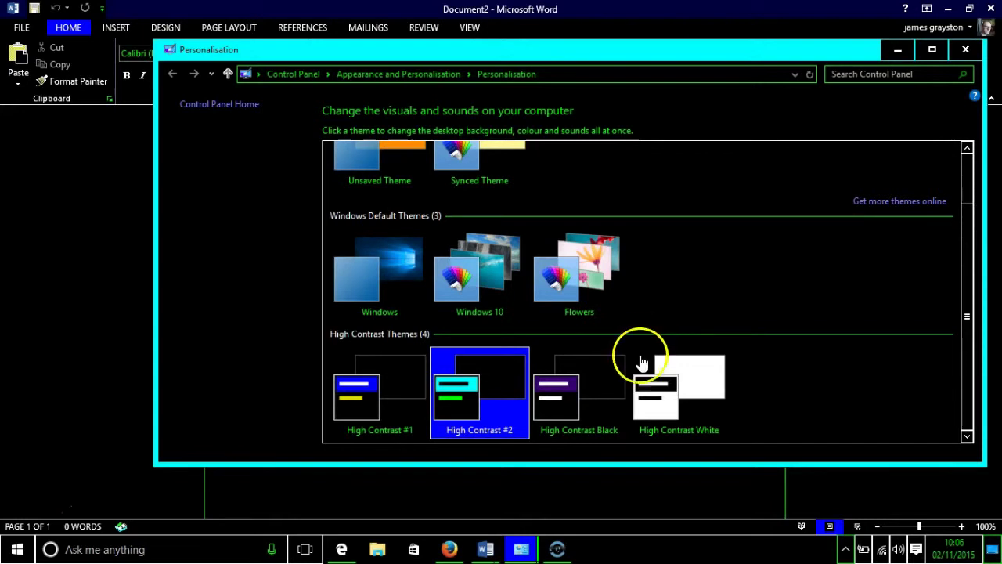
left_click(603, 395)
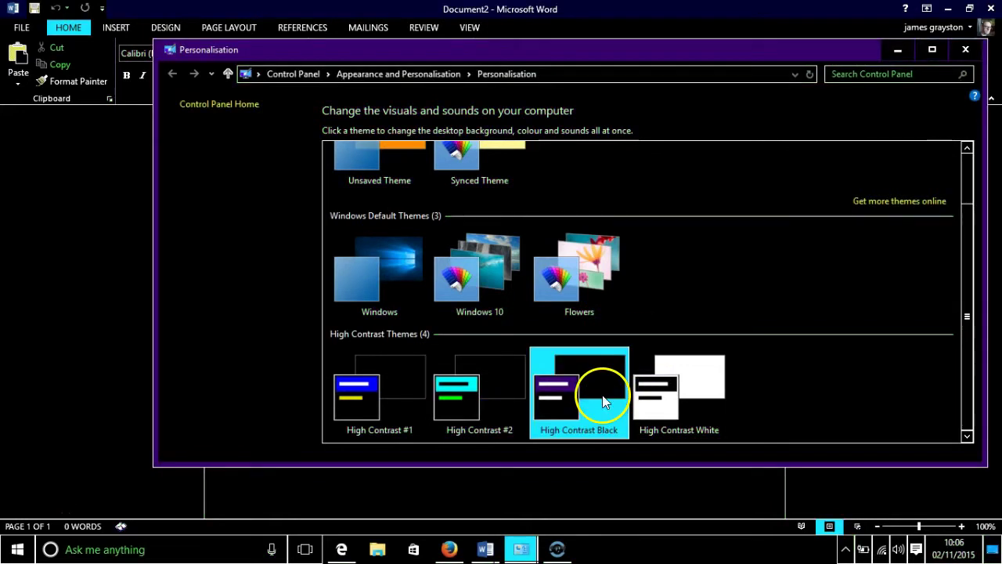
Minimise the Personalisation and Word windows and reload the BBC page in Firefox to show it in High Contrast Black
left_click(891, 49)
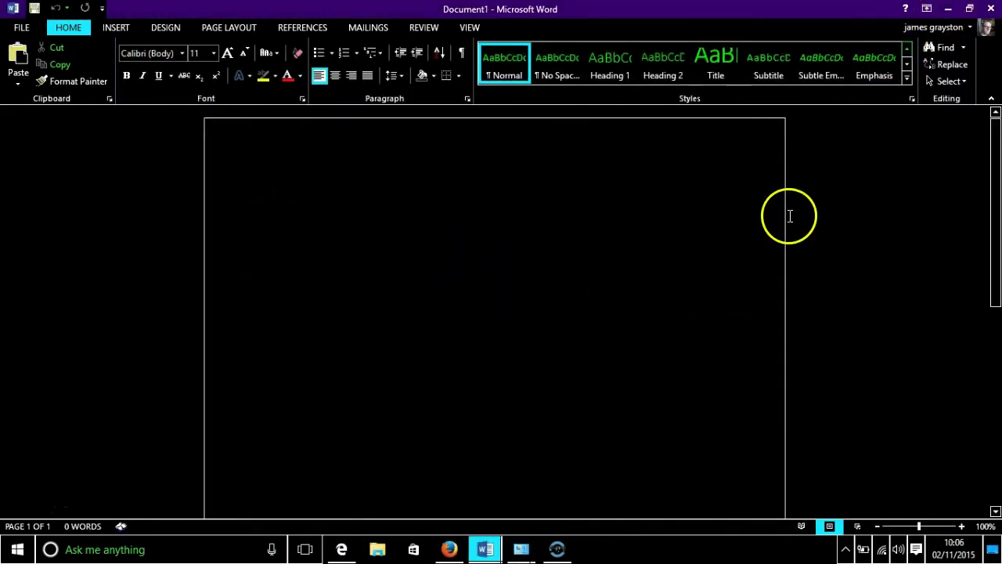
left_click(947, 9)
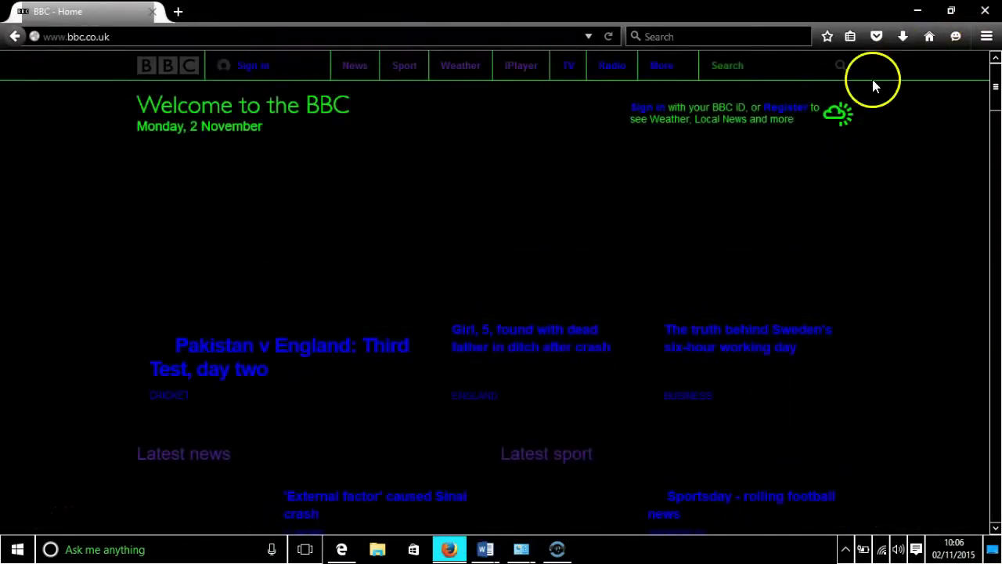
left_click(908, 10)
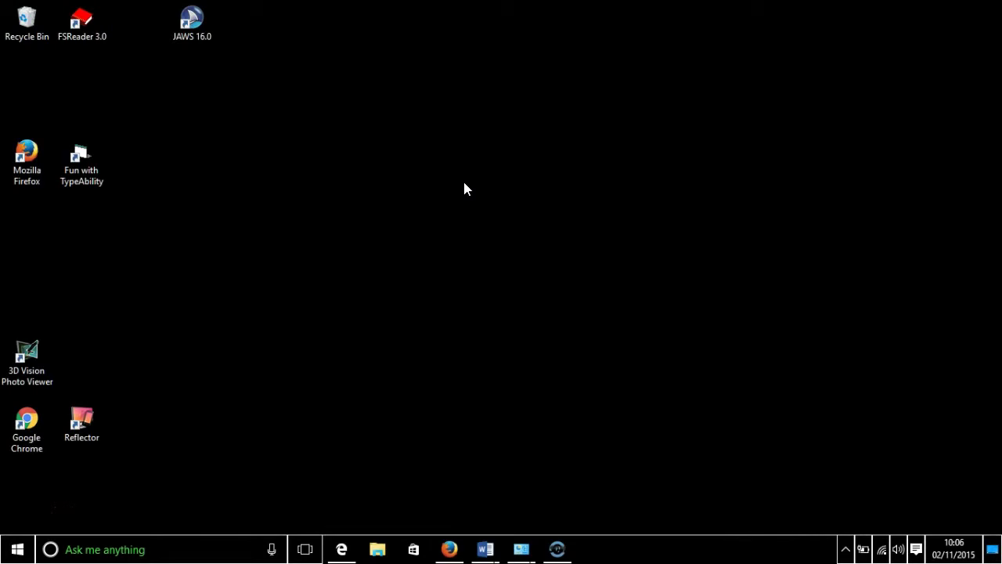
left_click(449, 549)
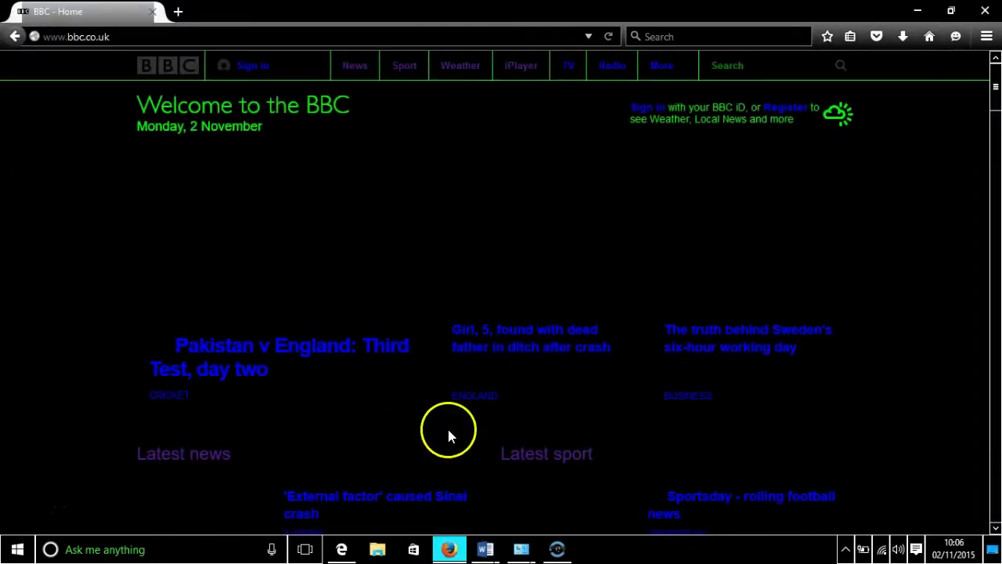
left_click(610, 36)
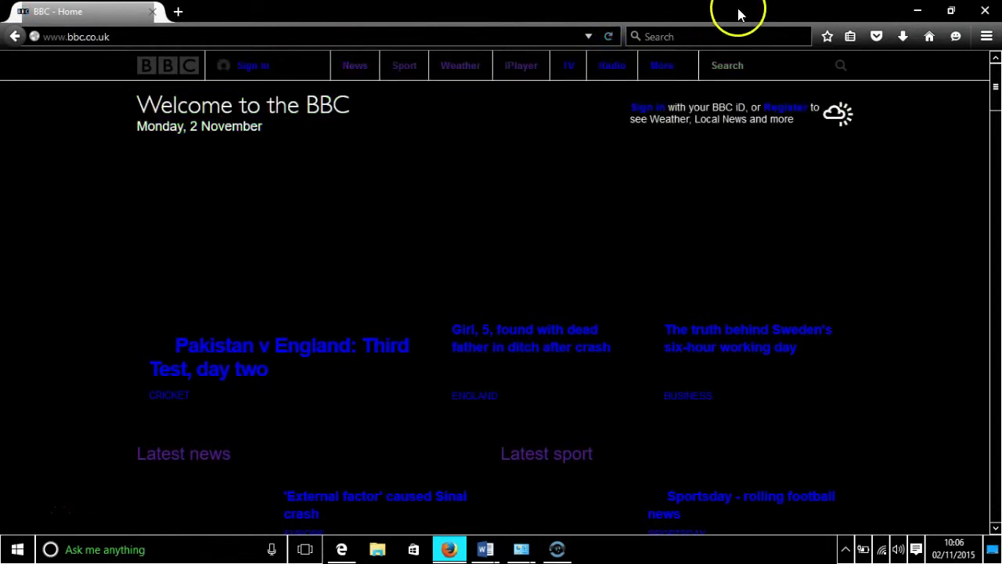
Minimise Firefox, switch to Document2 in Word and close that document
left_click(919, 13)
left_click(485, 548)
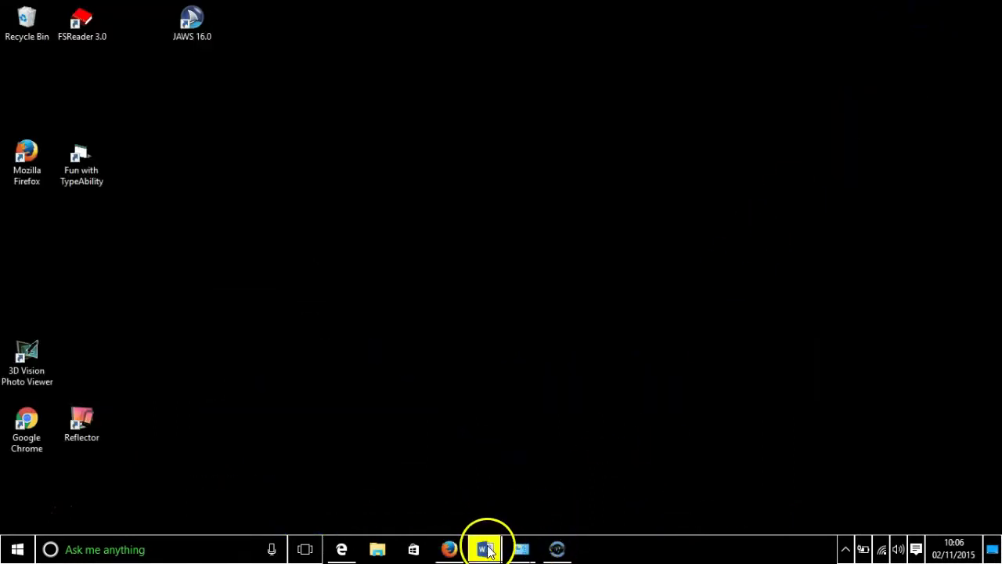
left_click(565, 436)
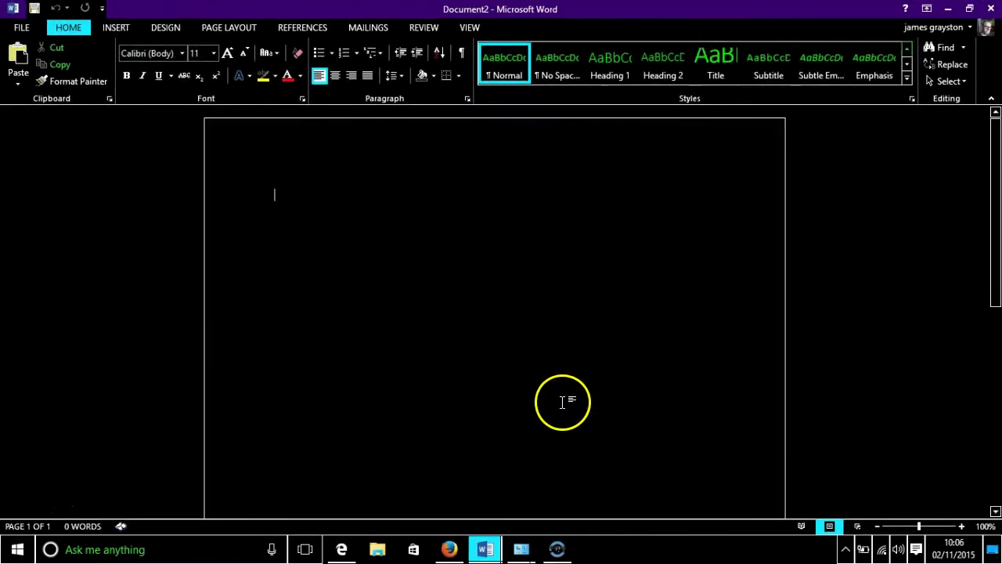
left_click(990, 9)
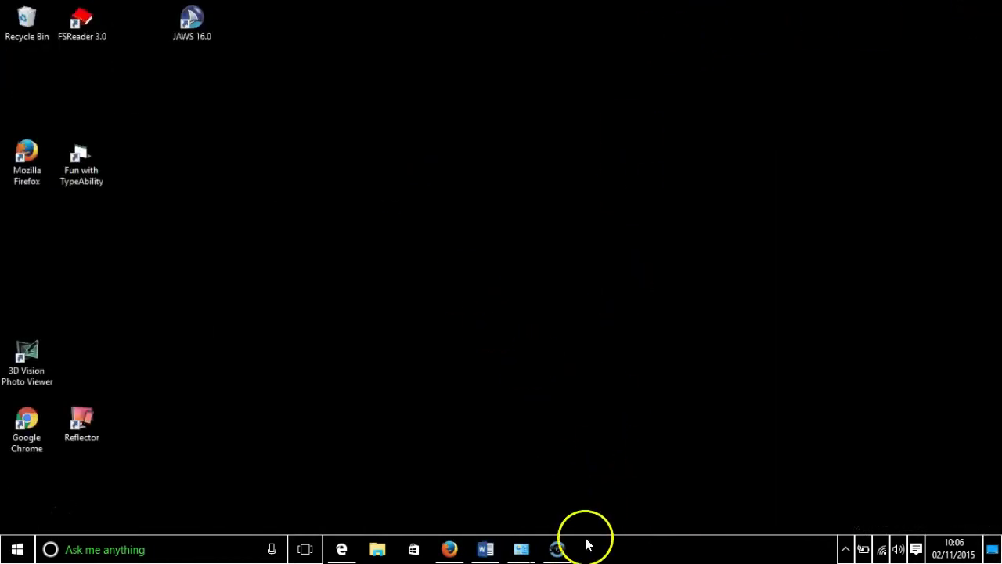
Create another blank document from Document1 in Word to view it in the High Contrast Black colours
left_click(485, 549)
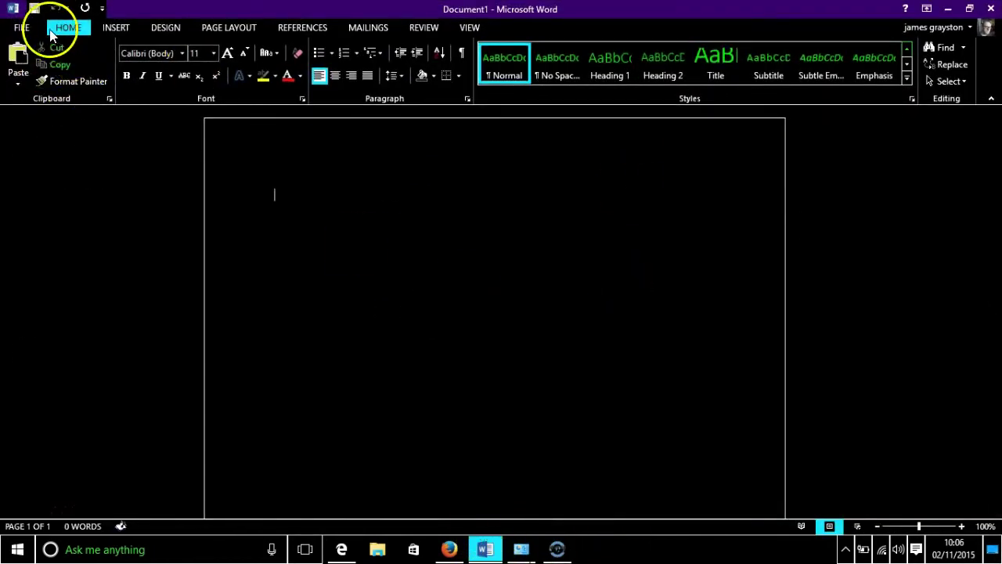
left_click(22, 27)
left_click(39, 92)
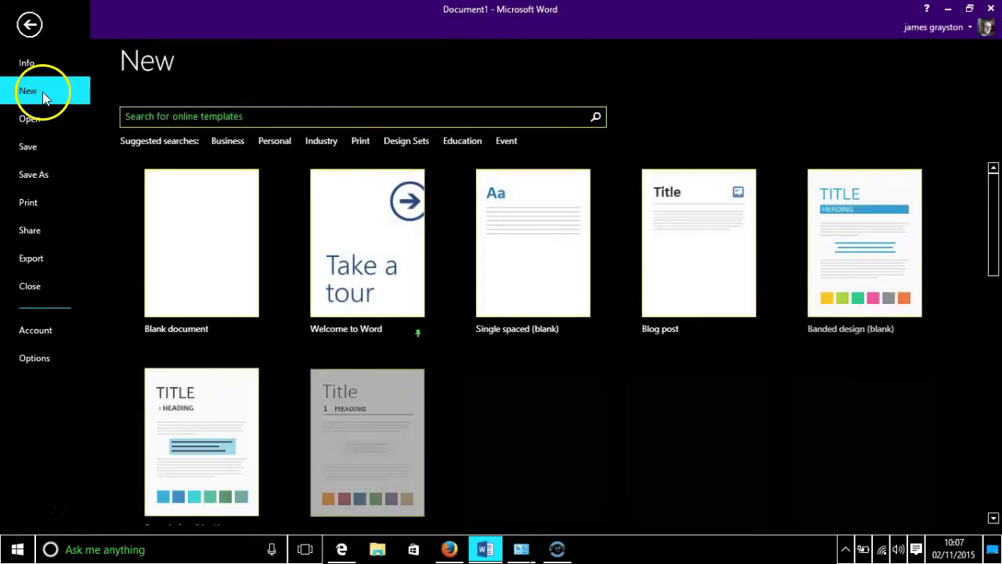
left_click(197, 275)
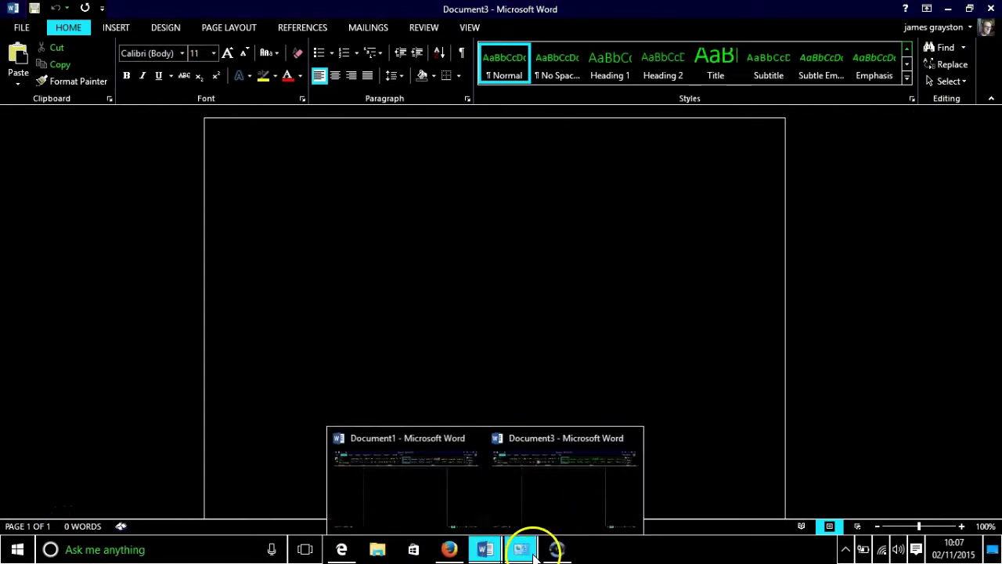
Bring back the Personalisation window and apply the High Contrast White theme
mouse_move(536, 553)
mouse_move(624, 521)
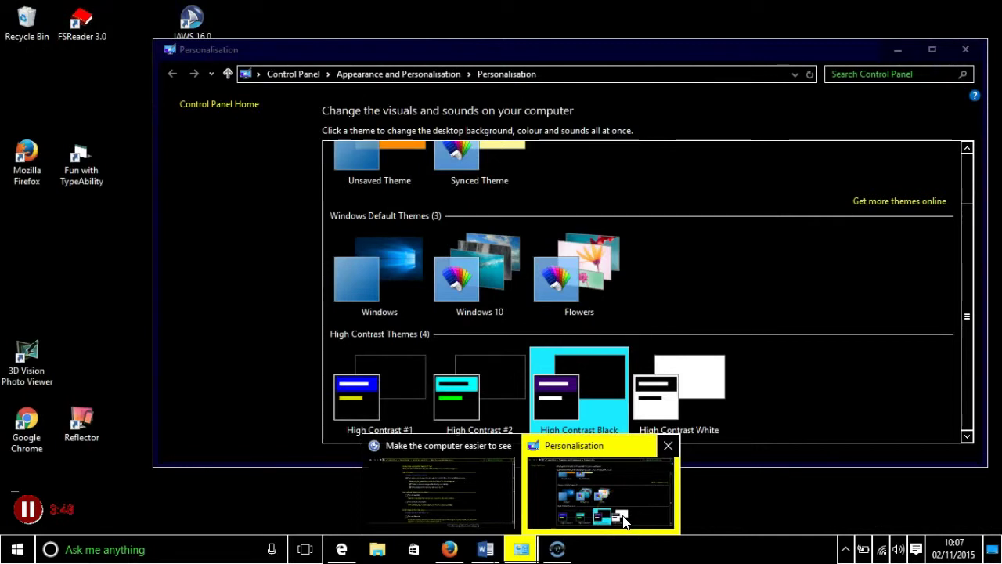
left_click(624, 521)
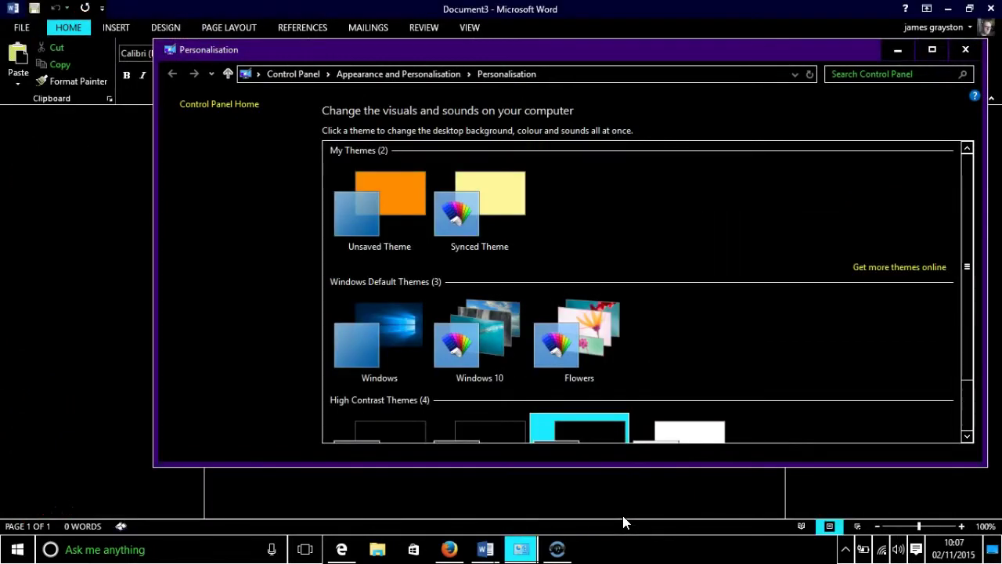
left_click(682, 425)
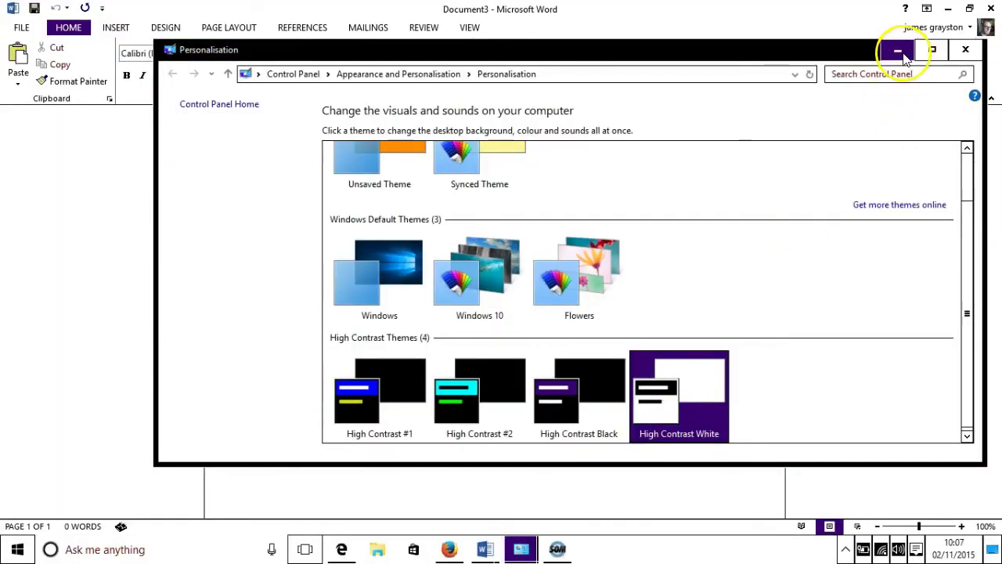
Minimise the Personalisation and Word windows and reload the BBC page in Firefox to show it in High Contrast White
left_click(897, 49)
left_click(950, 8)
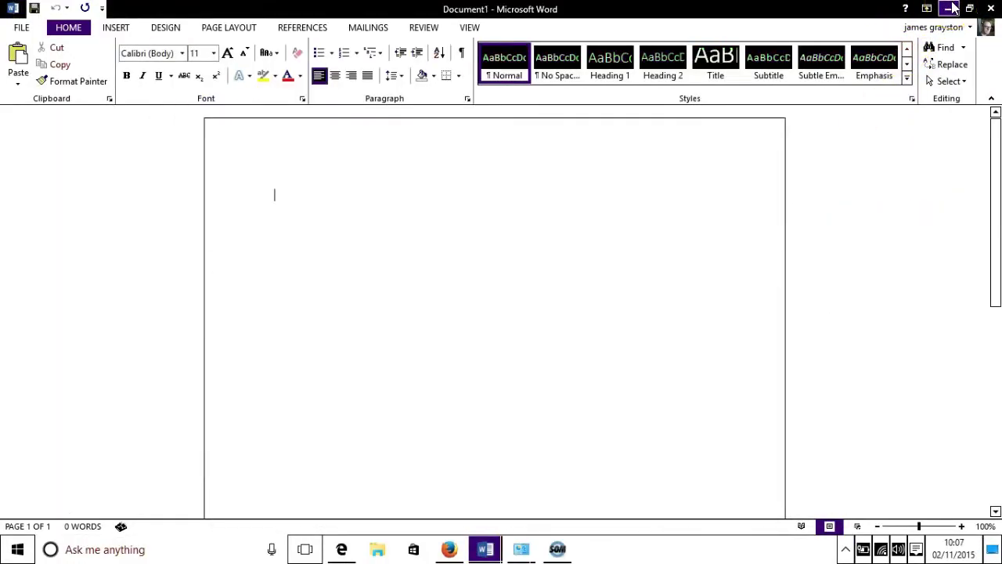
left_click(950, 8)
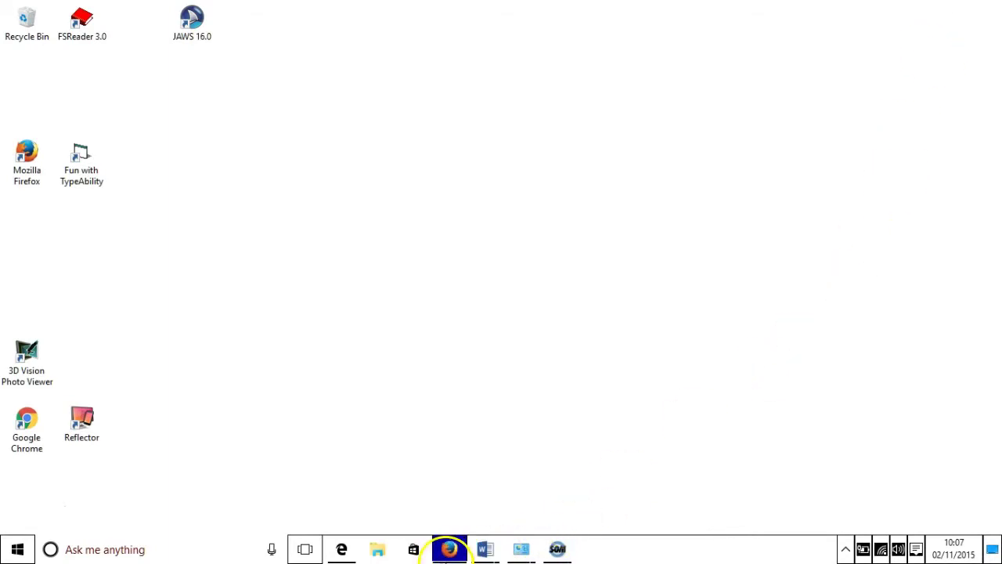
left_click(450, 551)
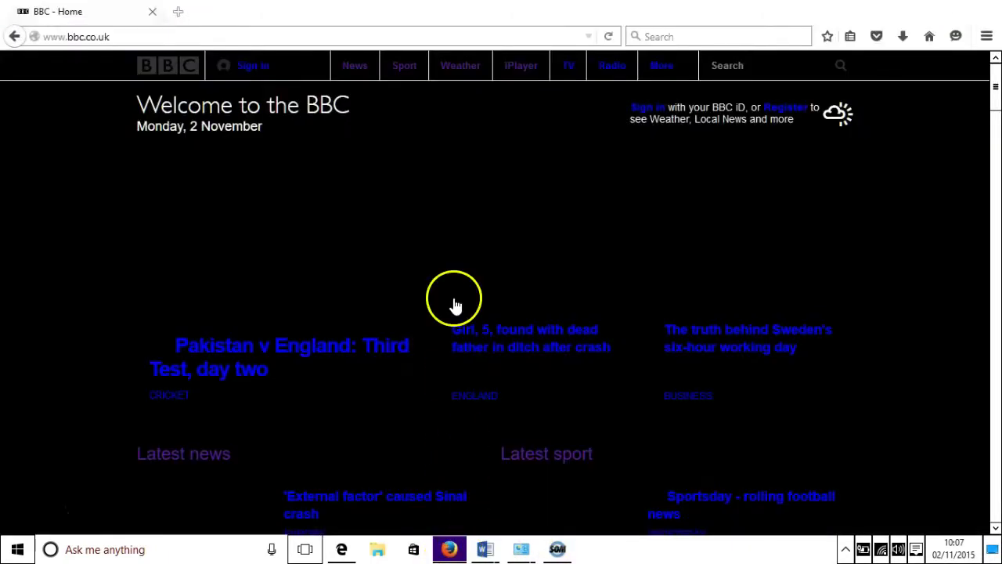
left_click(608, 37)
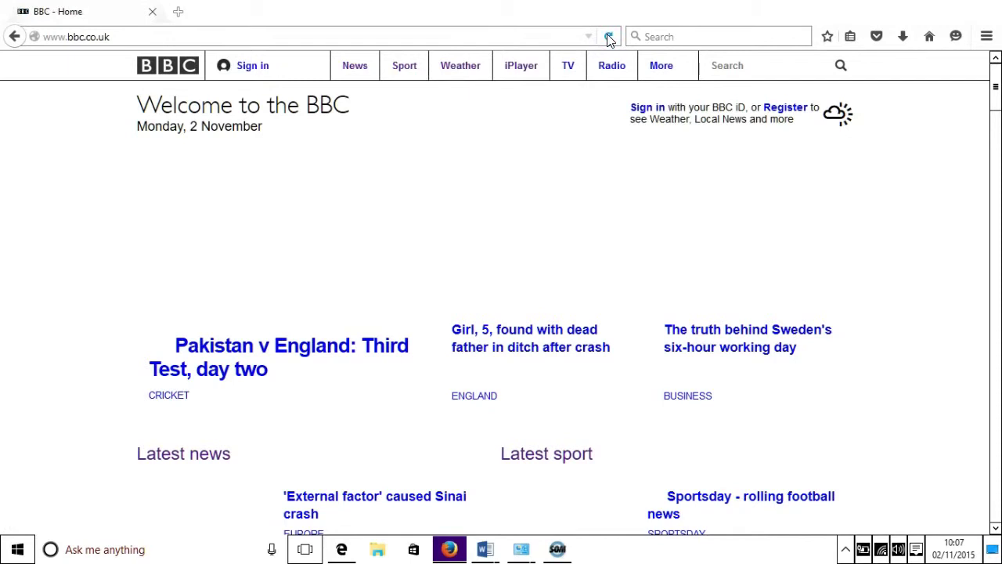
View Document3 in Word in the High Contrast White colours and bring back the High Contrast themes in the Personalisation window
mouse_move(485, 548)
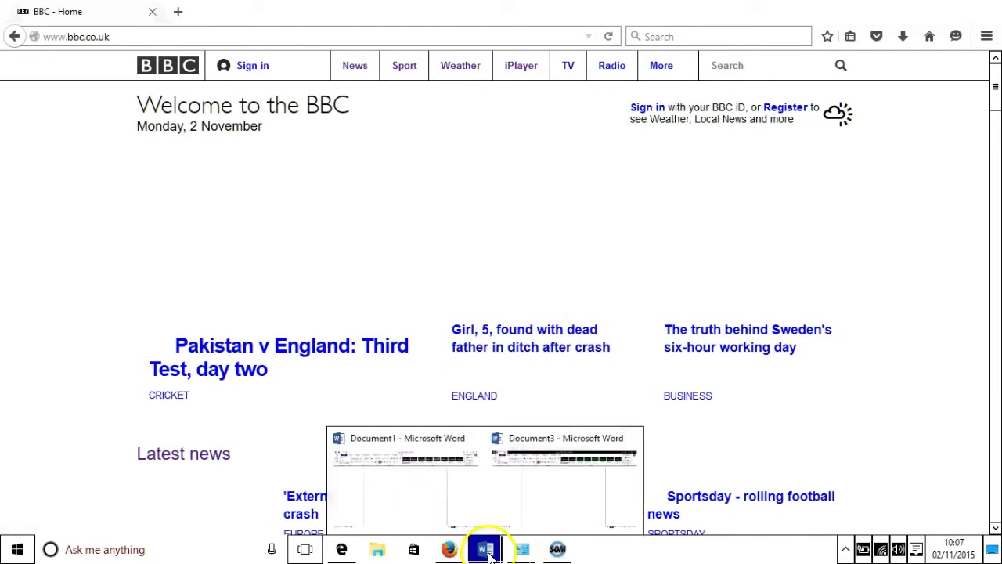
left_click(570, 499)
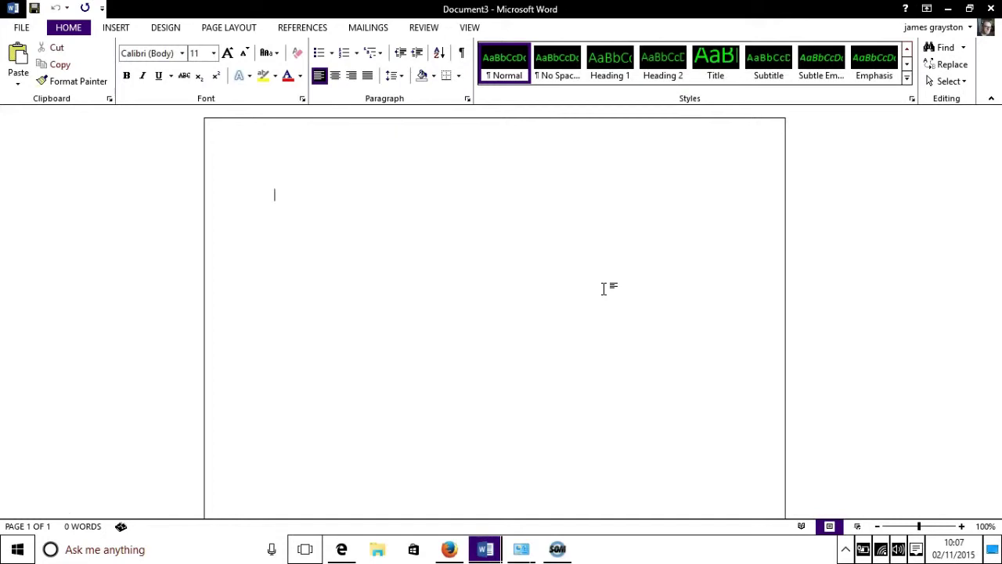
left_click(522, 549)
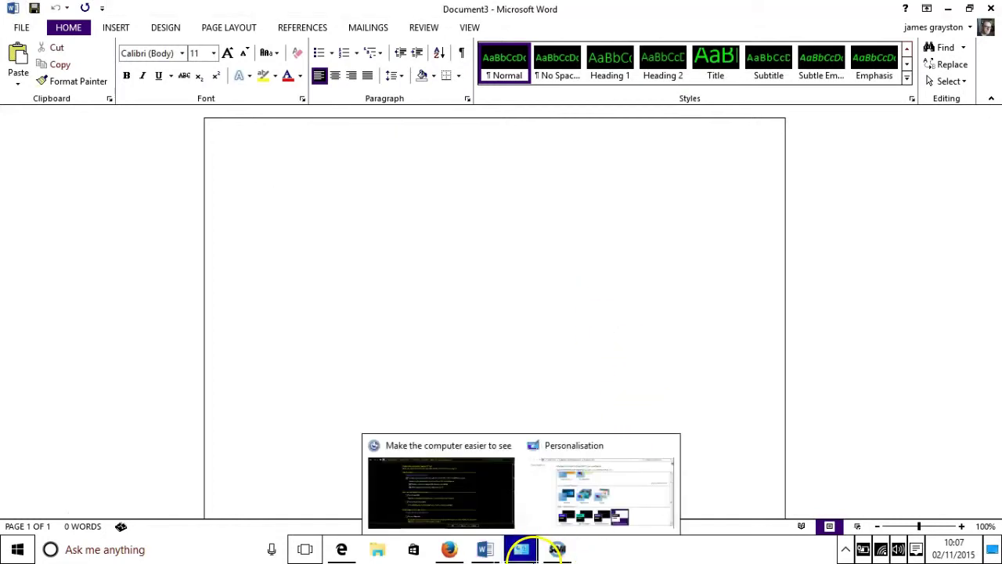
left_click(610, 452)
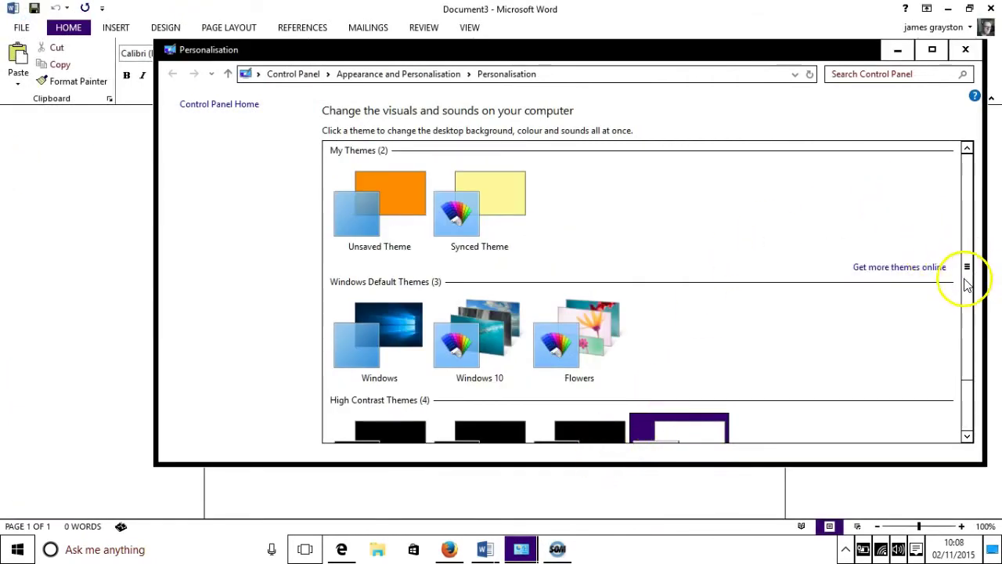
left_click_drag(967, 284, 966, 358)
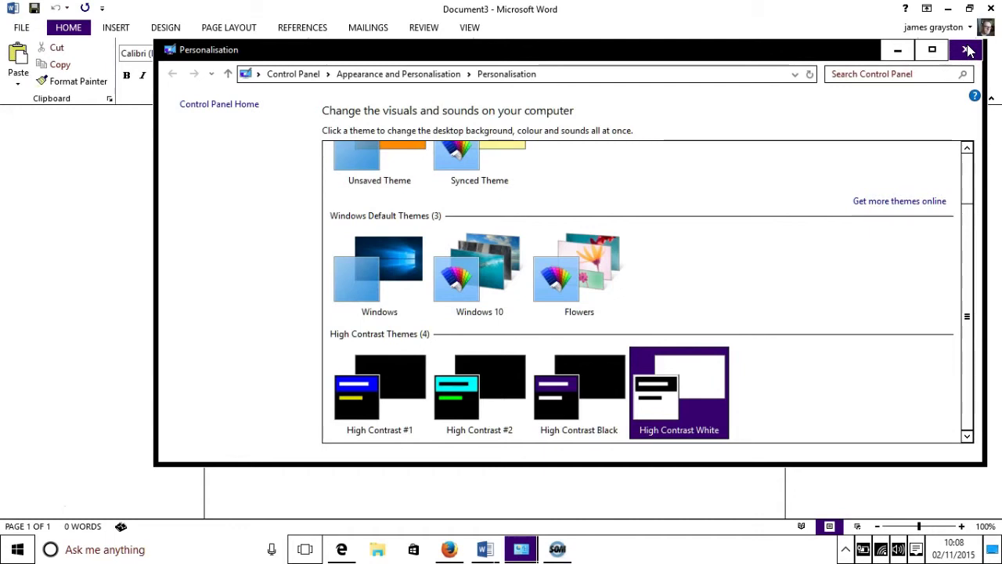
Turn off High Contrast and minimise the Personalisation and Word windows to show the desktop in the default Windows theme
key("alt")
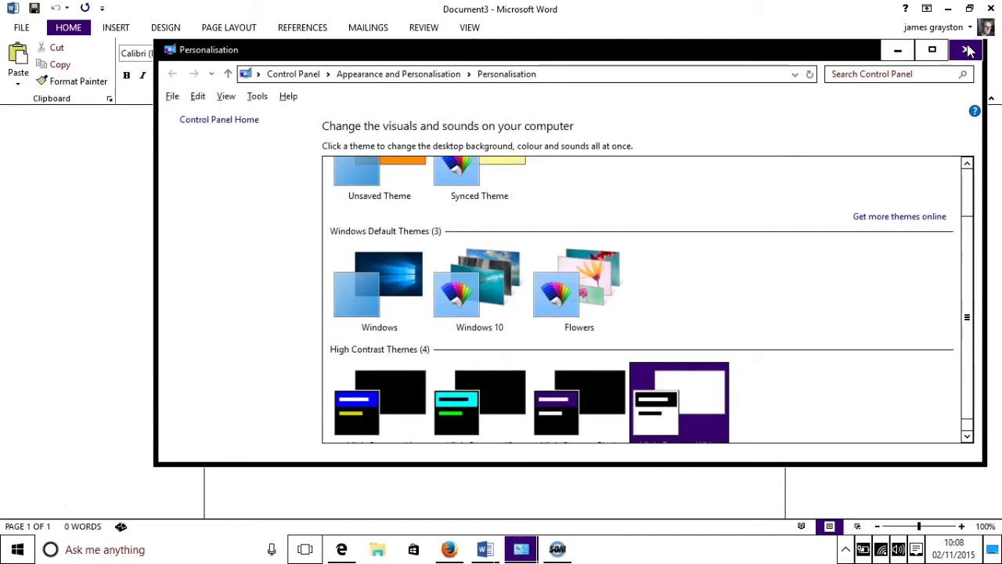
key("alt+shift+Print")
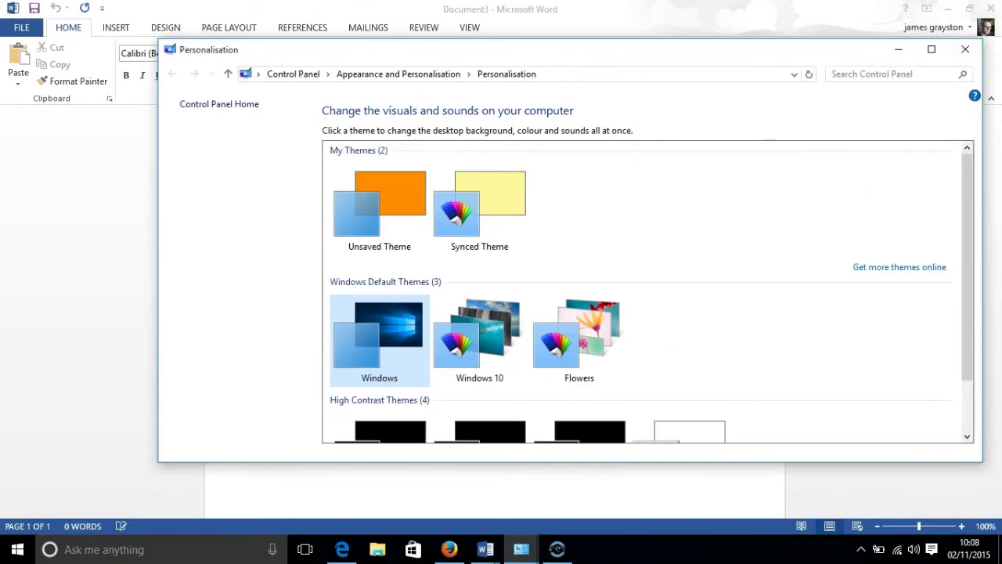
left_click(898, 50)
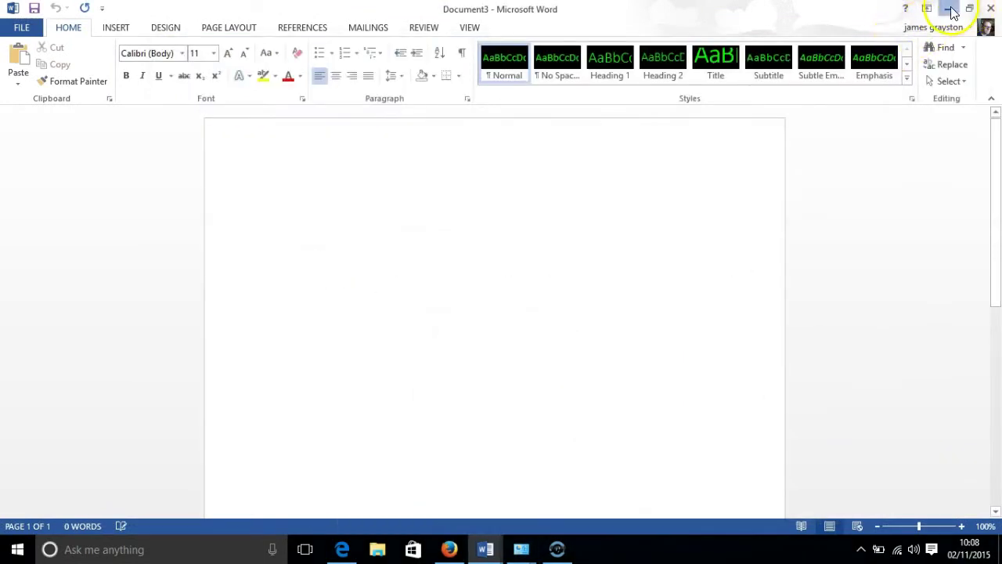
left_click(948, 9)
left_click(932, 11)
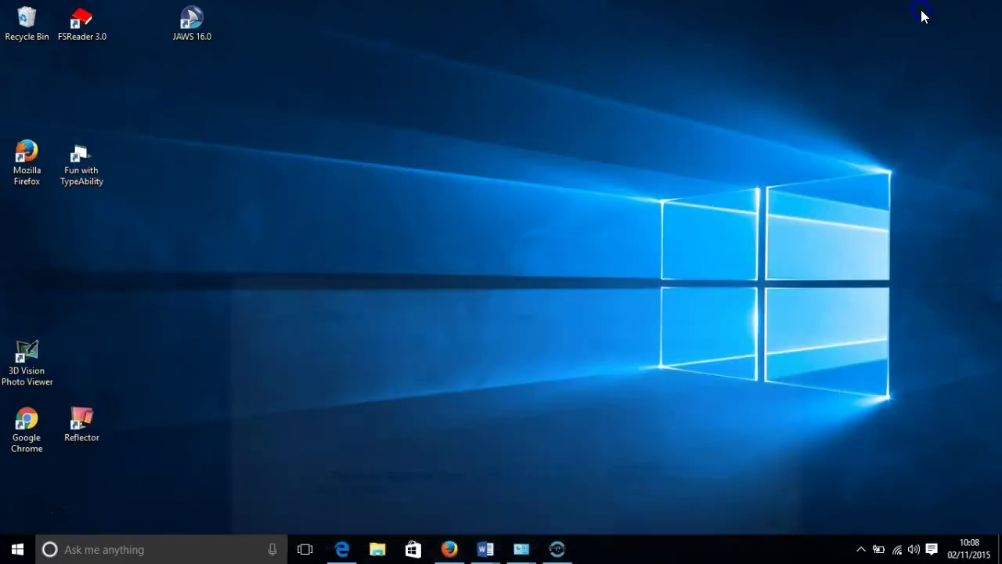
Turn High Contrast back on from the desktop and accept the confirmation dialog
mouse_move(522, 548)
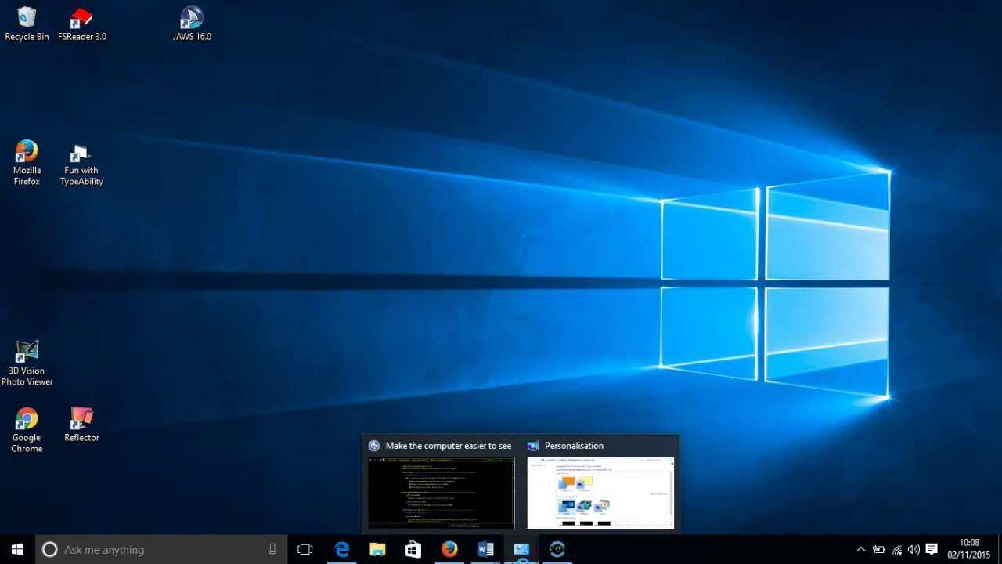
key("shift+alt+Print")
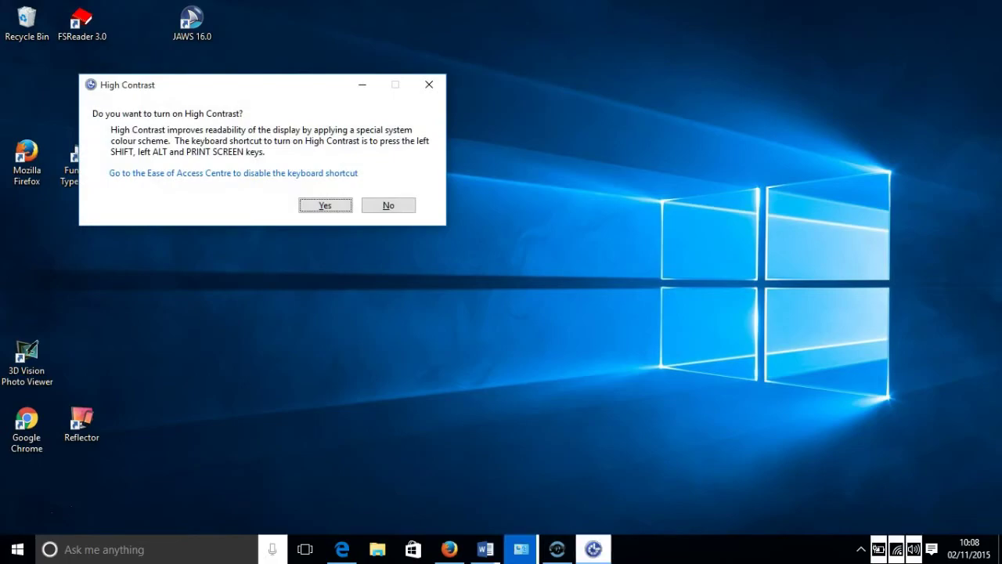
key("Return")
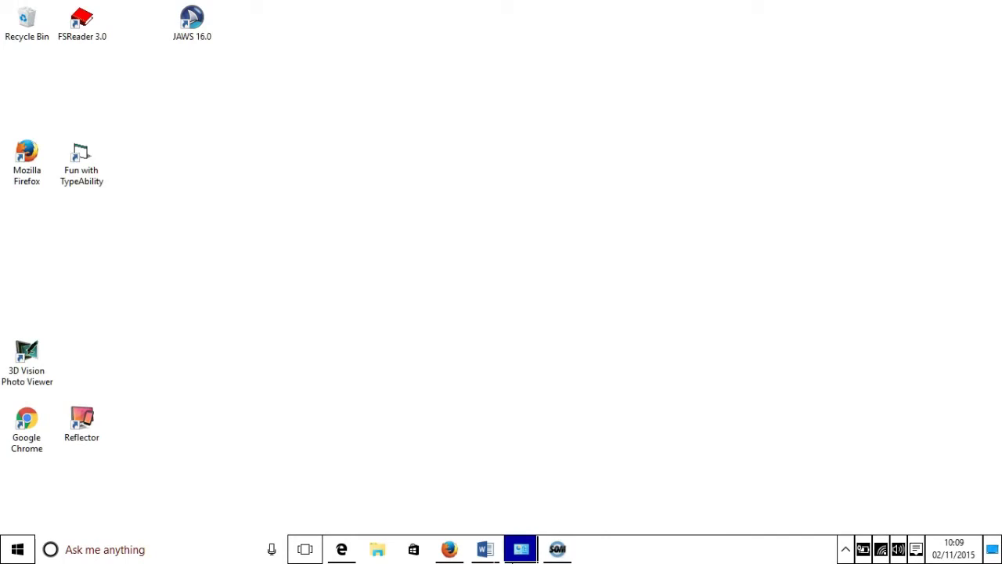
left_click(52, 510)
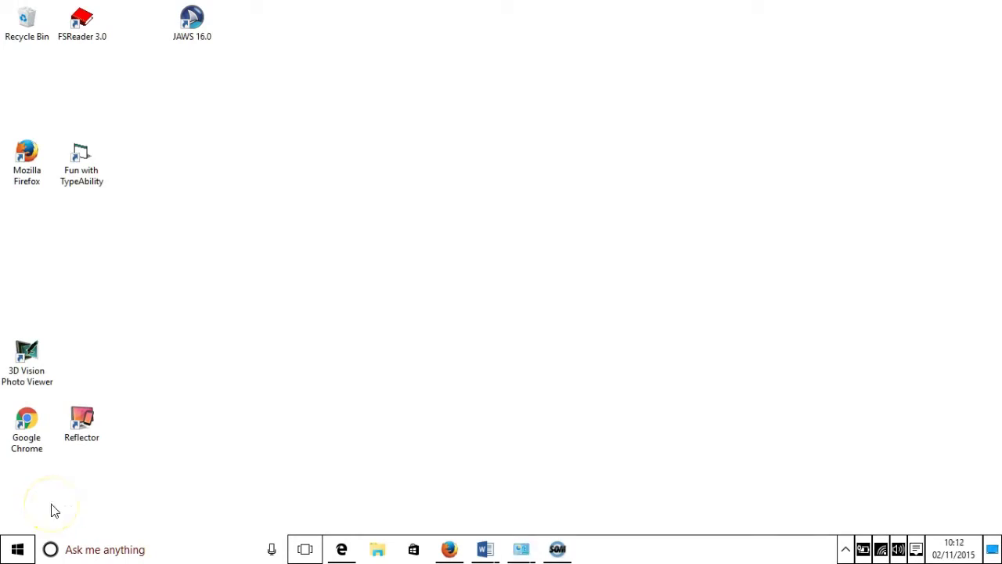